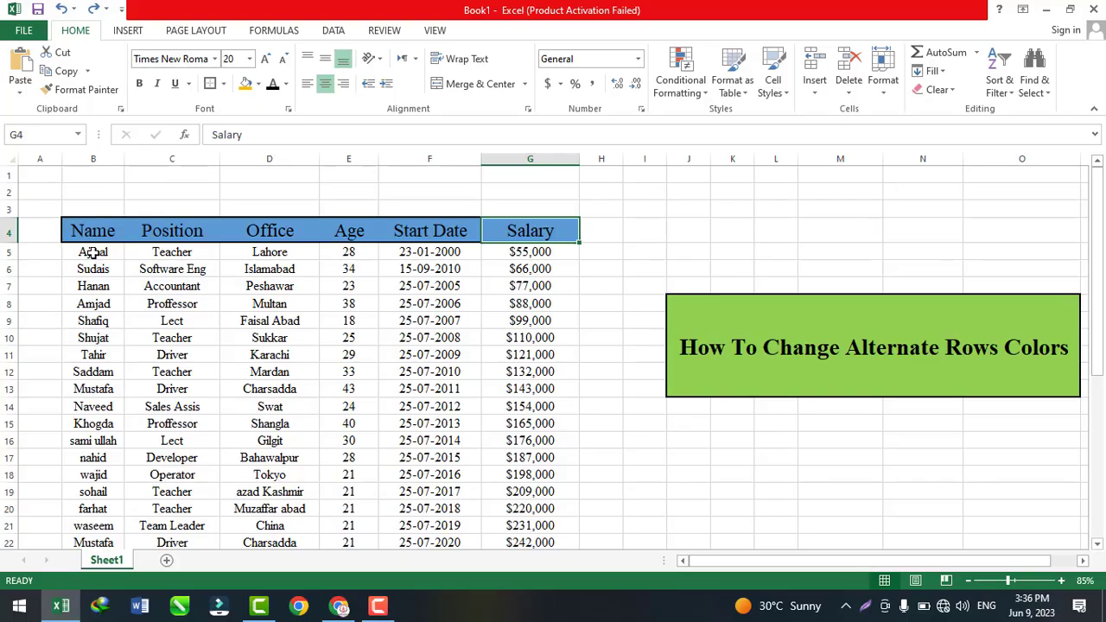
- Fill the entire row 6 with the standard orange colour
{"action": "left_click", "coordinate": [94, 252]}
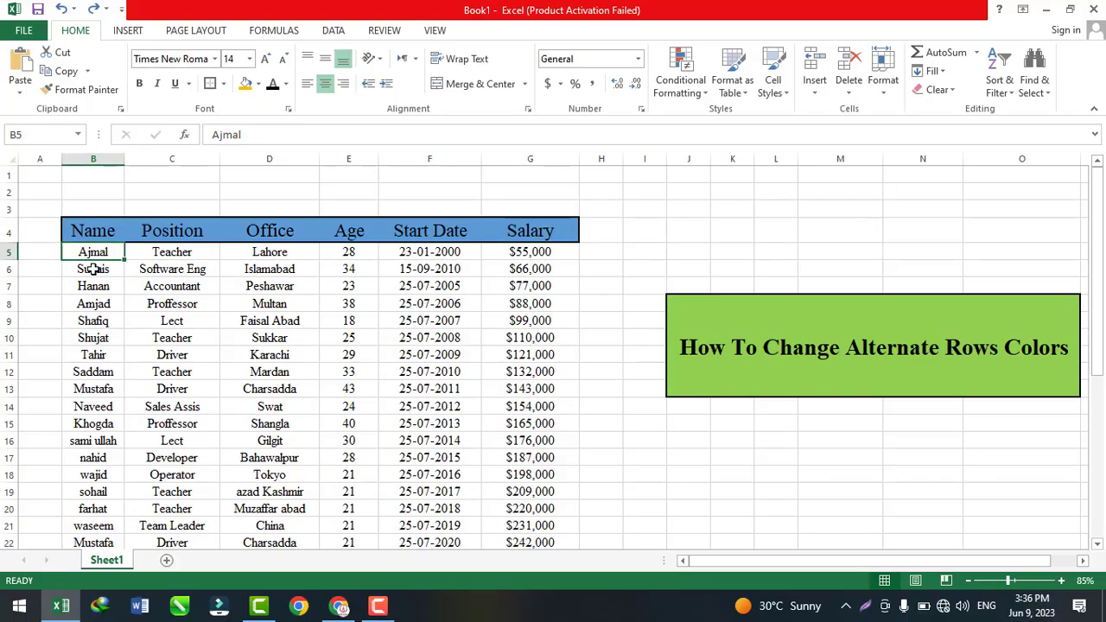
{"action": "left_click", "coordinate": [93, 268]}
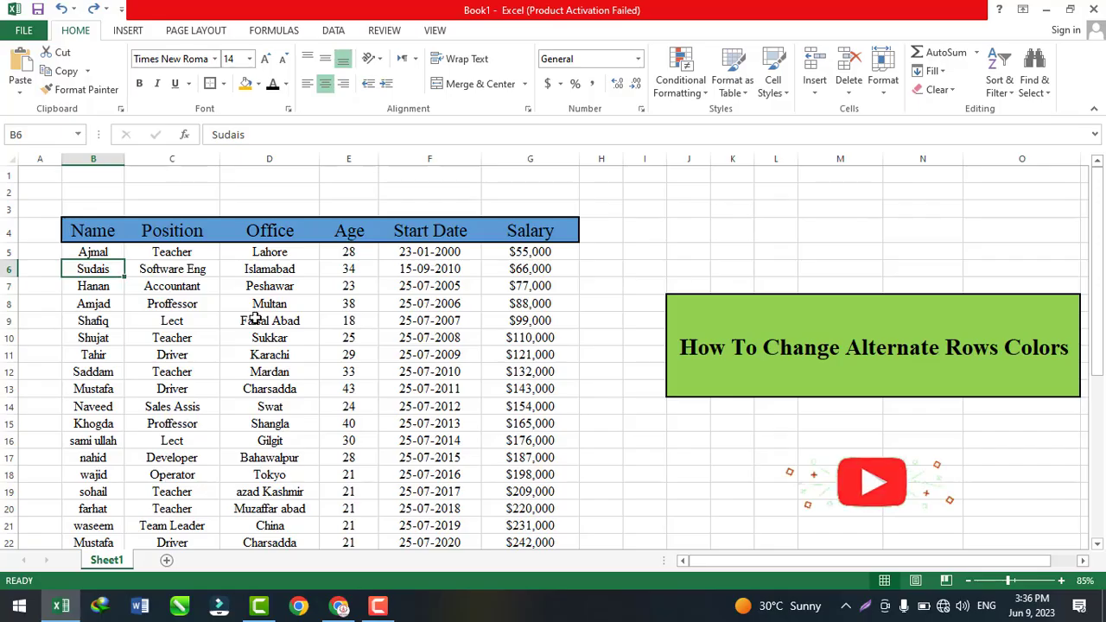
{"action": "left_click", "coordinate": [8, 268]}
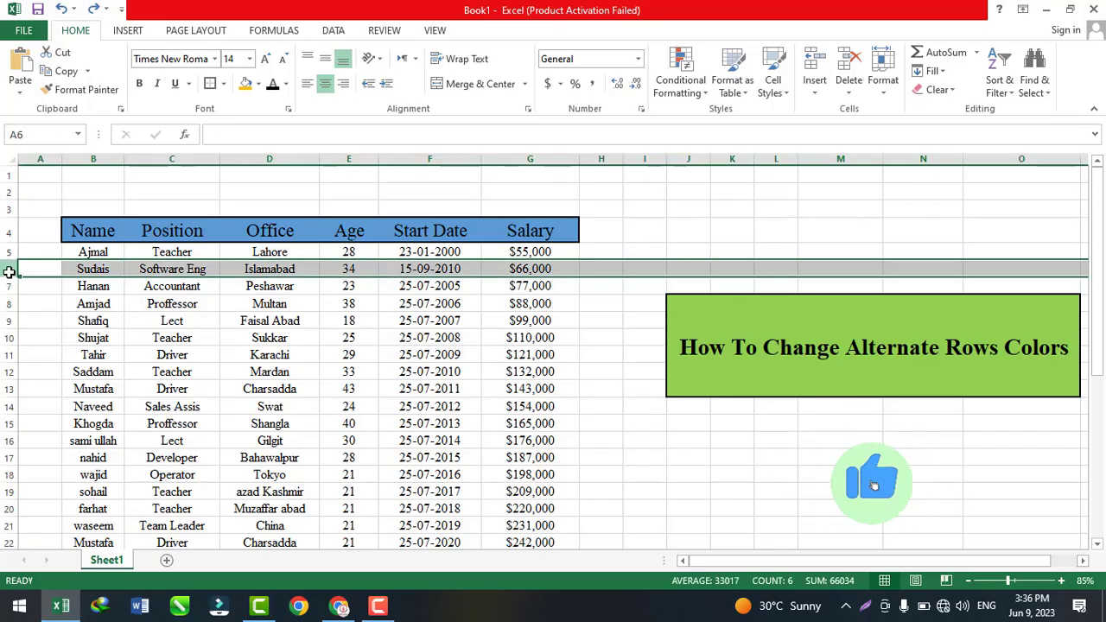
{"action": "left_click", "coordinate": [258, 84]}
{"action": "left_click", "coordinate": [275, 213]}
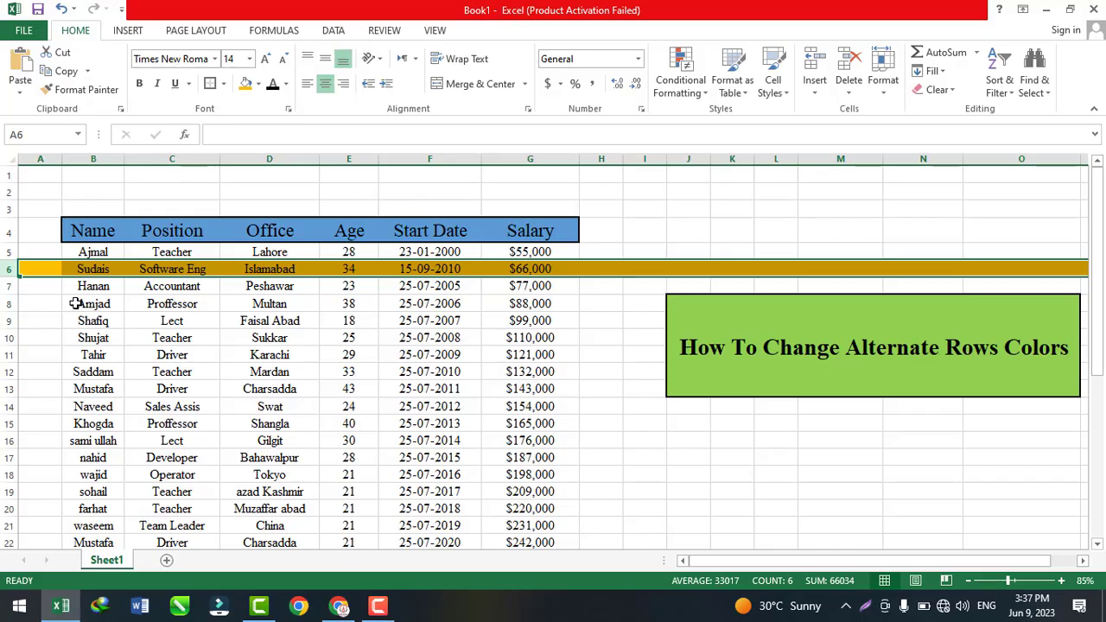
- Fill the table cells B8:G8 with the standard light green colour
{"action": "left_click_drag", "start_coordinate": [76, 303], "coordinate": [149, 304]}
{"action": "left_click_drag", "start_coordinate": [328, 289], "coordinate": [510, 303]}
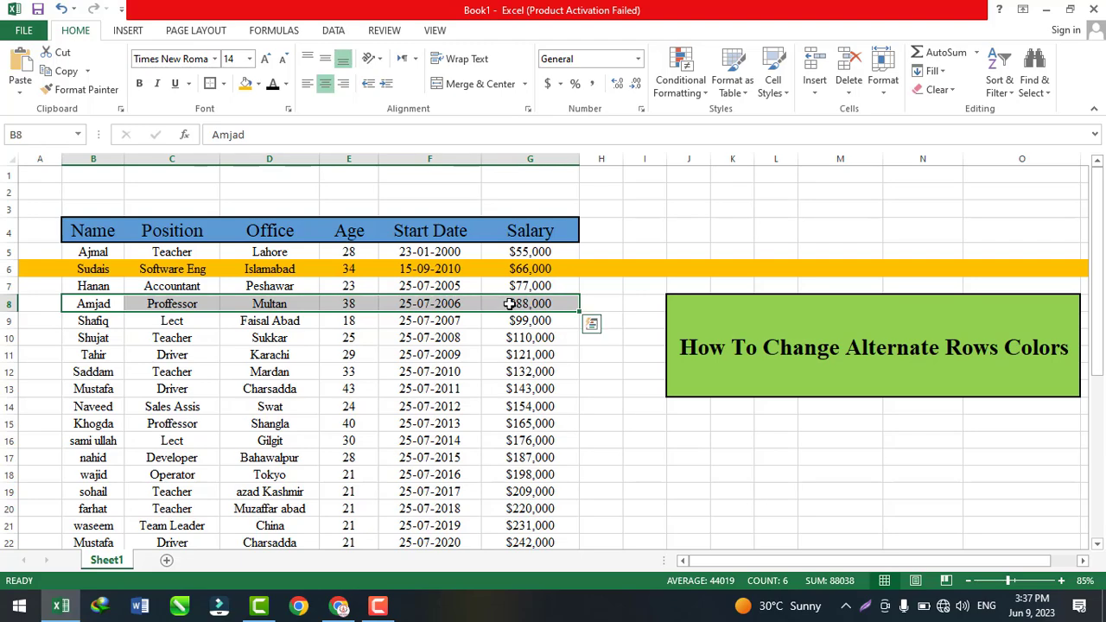
{"action": "left_click", "coordinate": [257, 84]}
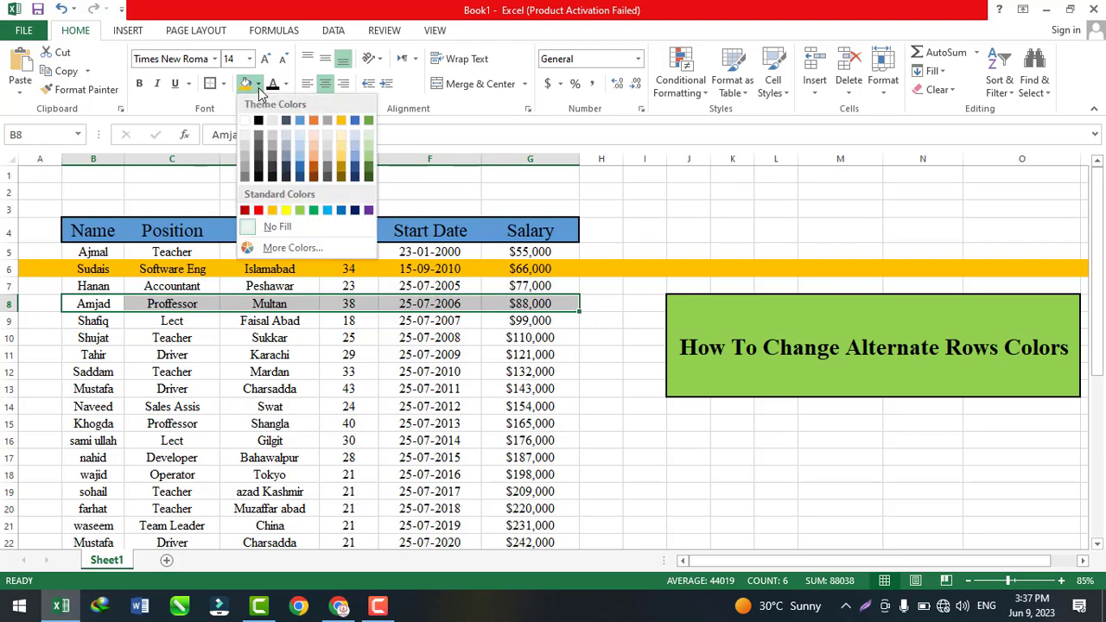
{"action": "left_click", "coordinate": [299, 209]}
{"action": "left_click", "coordinate": [350, 369]}
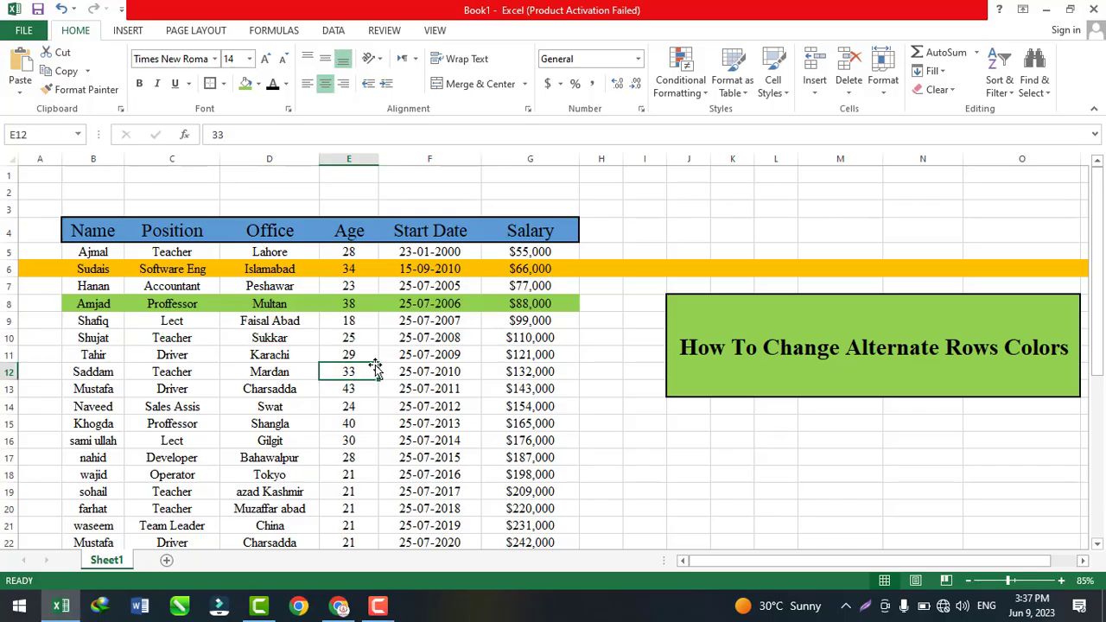
- Undo the manual colour fills on rows 6 and 8
{"action": "scroll", "coordinate": [255, 338], "scroll_direction": "down", "scroll_amount": 1}
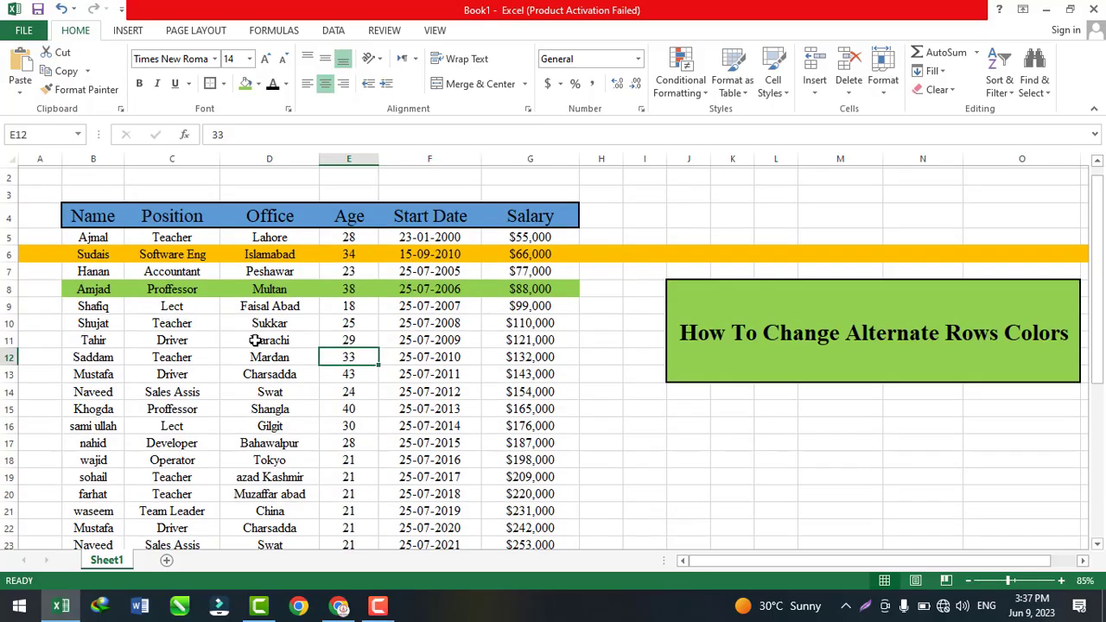
{"action": "scroll", "coordinate": [255, 339], "scroll_direction": "up", "scroll_amount": 1}
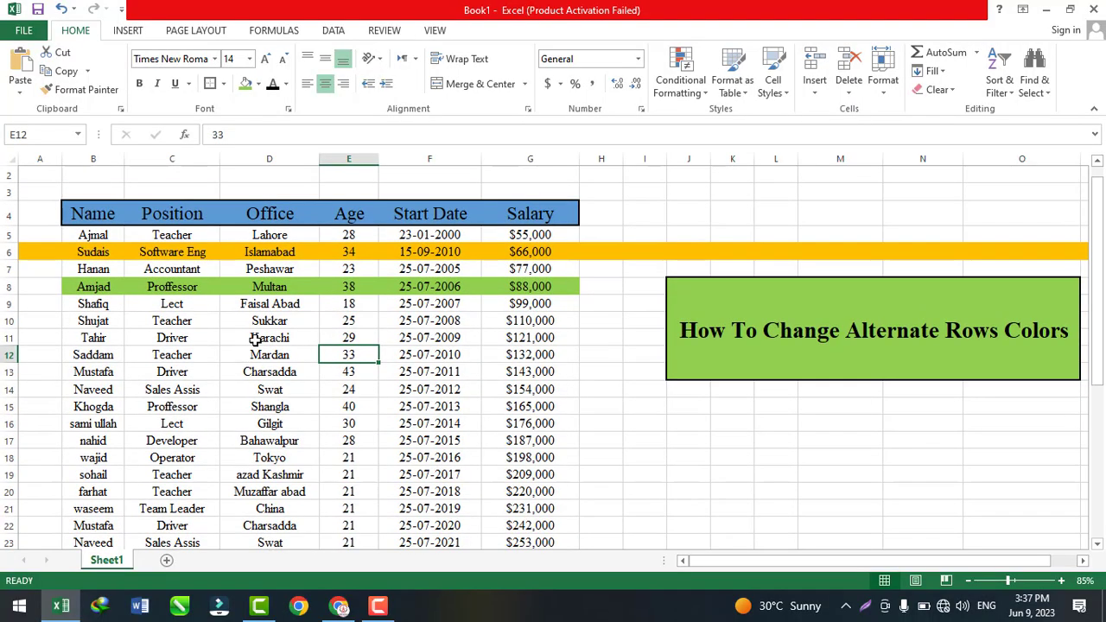
{"action": "key", "text": "ctrl+z"}
{"action": "key", "text": "ctrl+z"}
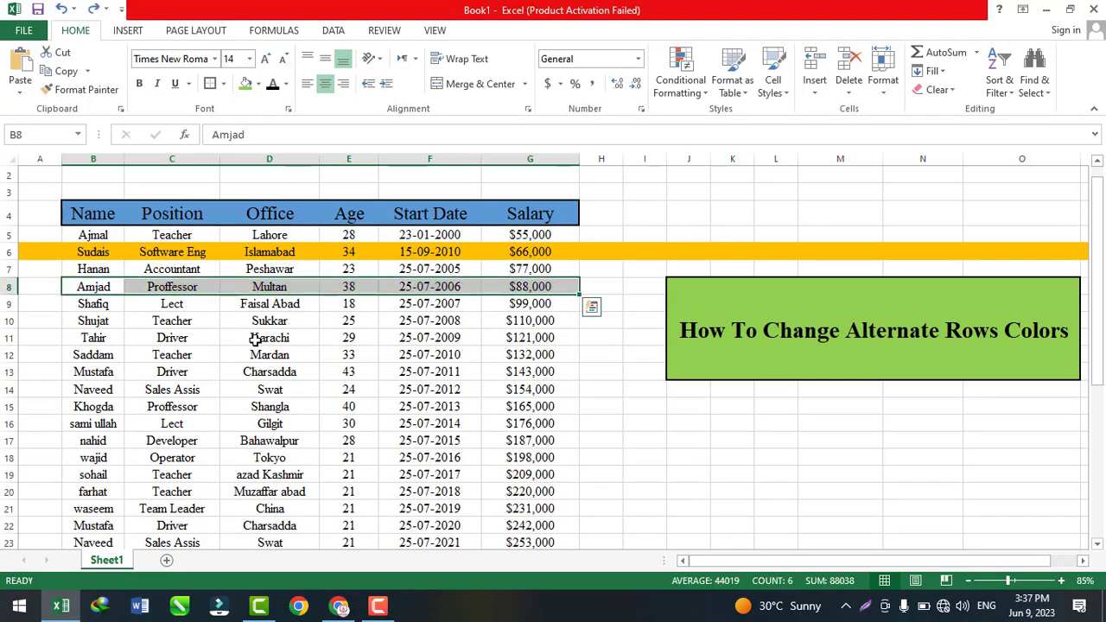
- Start a new conditional formatting rule for the data range B5:G39 that uses a formula to determine which cells to format
{"action": "left_click", "coordinate": [75, 235]}
{"action": "left_click_drag", "start_coordinate": [74, 235], "coordinate": [529, 348]}
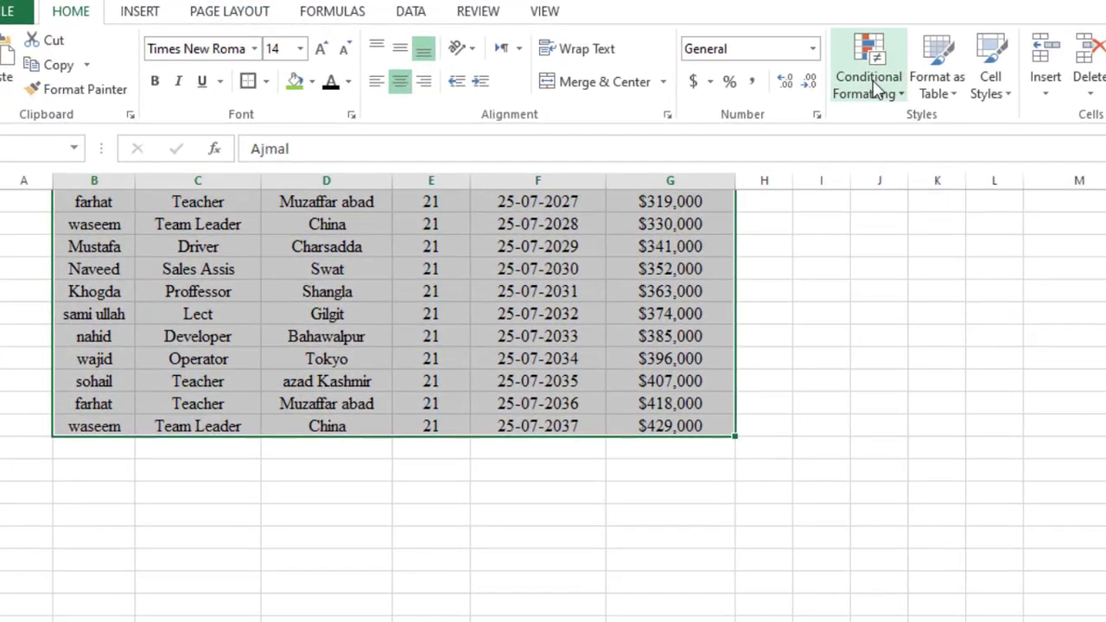
{"action": "left_click", "coordinate": [872, 86]}
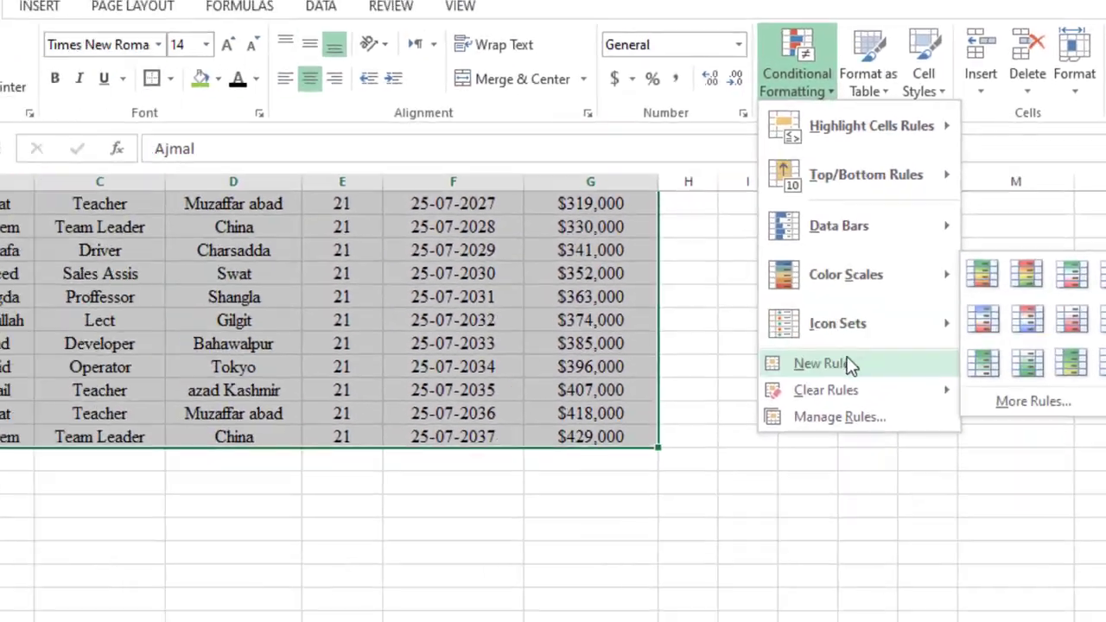
{"action": "left_click", "coordinate": [685, 476]}
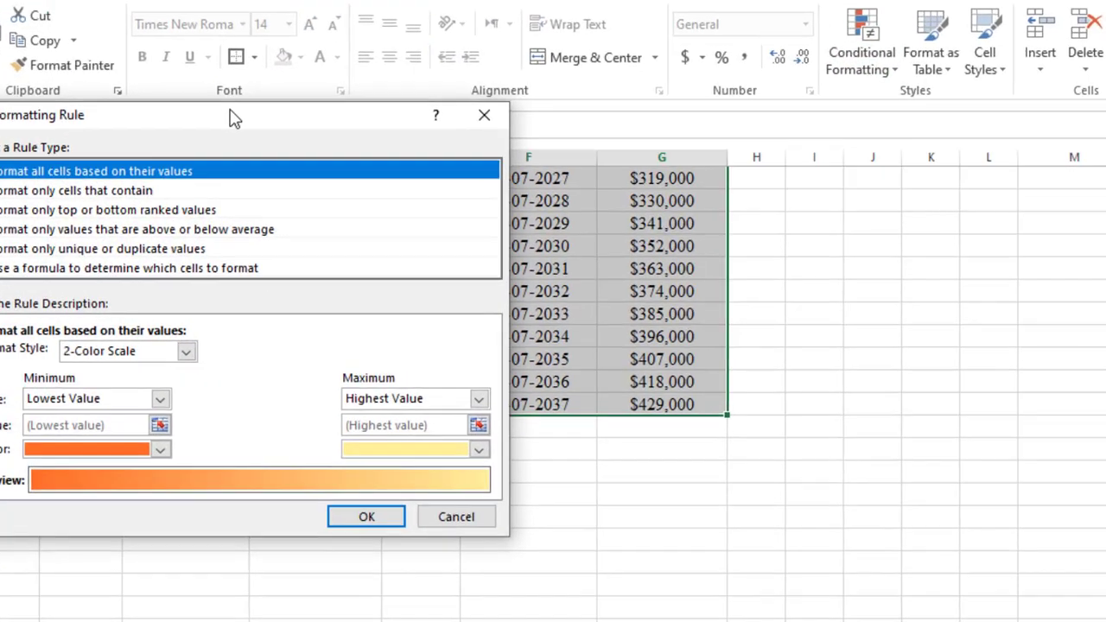
{"action": "left_click_drag", "start_coordinate": [258, 138], "coordinate": [535, 143]}
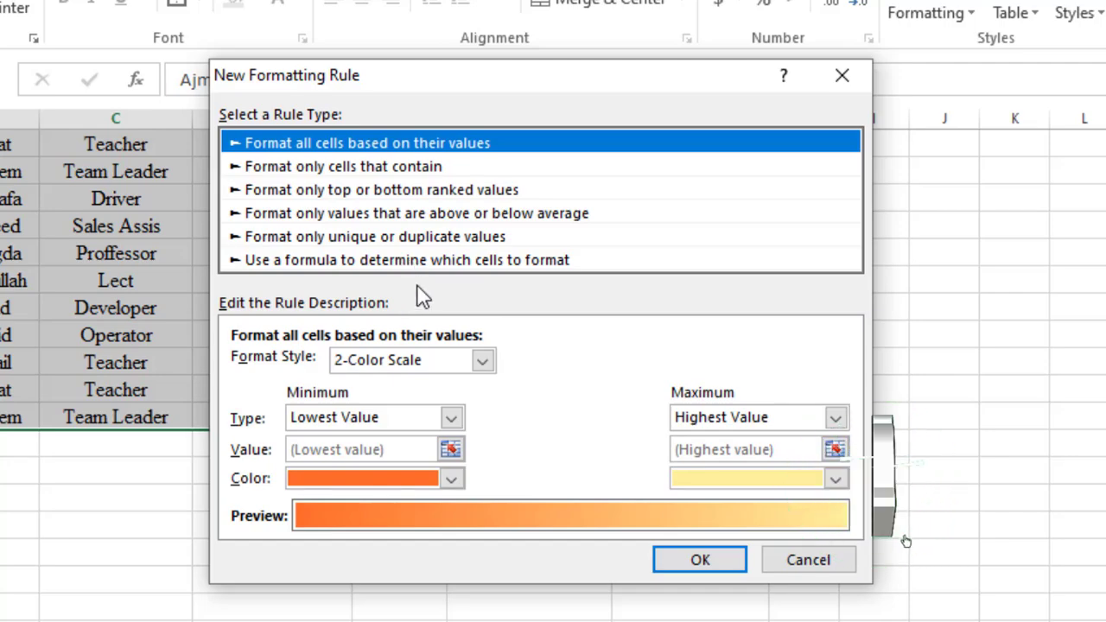
{"action": "left_click", "coordinate": [429, 265]}
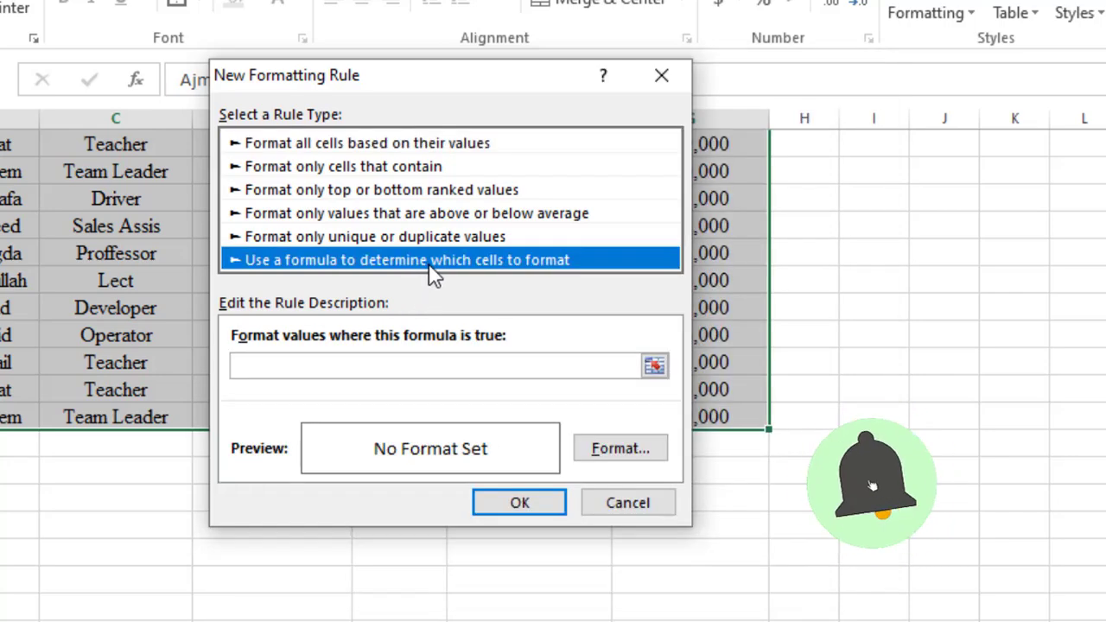
- Set the formatting rule's formula to =mod(row(),2)=1
{"action": "left_click", "coordinate": [424, 364]}
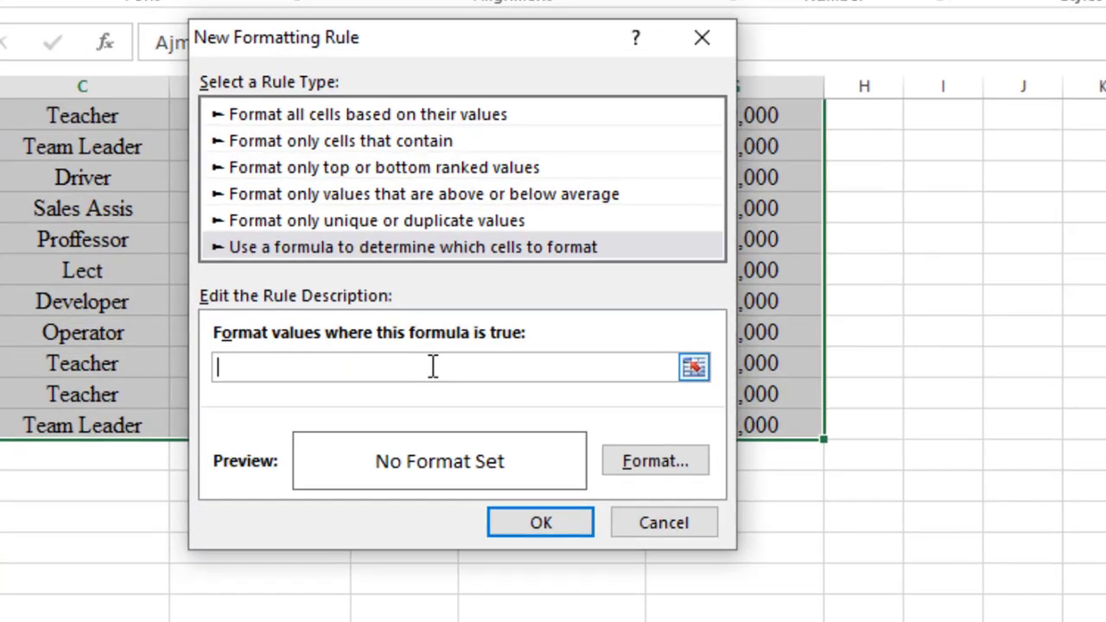
{"action": "type", "text": "=m"}
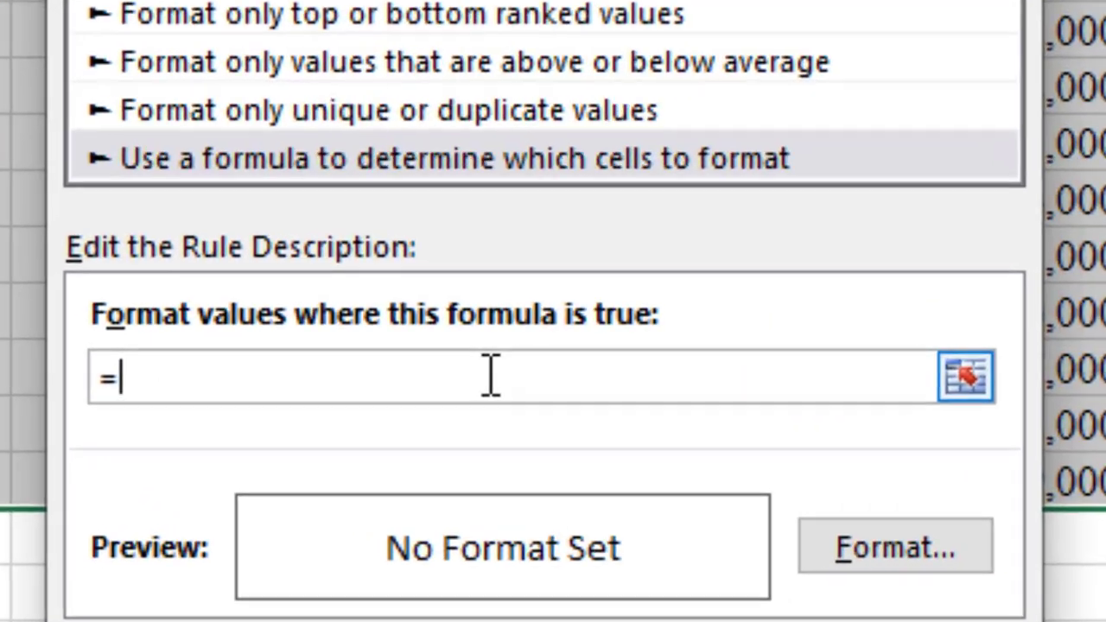
{"action": "type", "text": "od"}
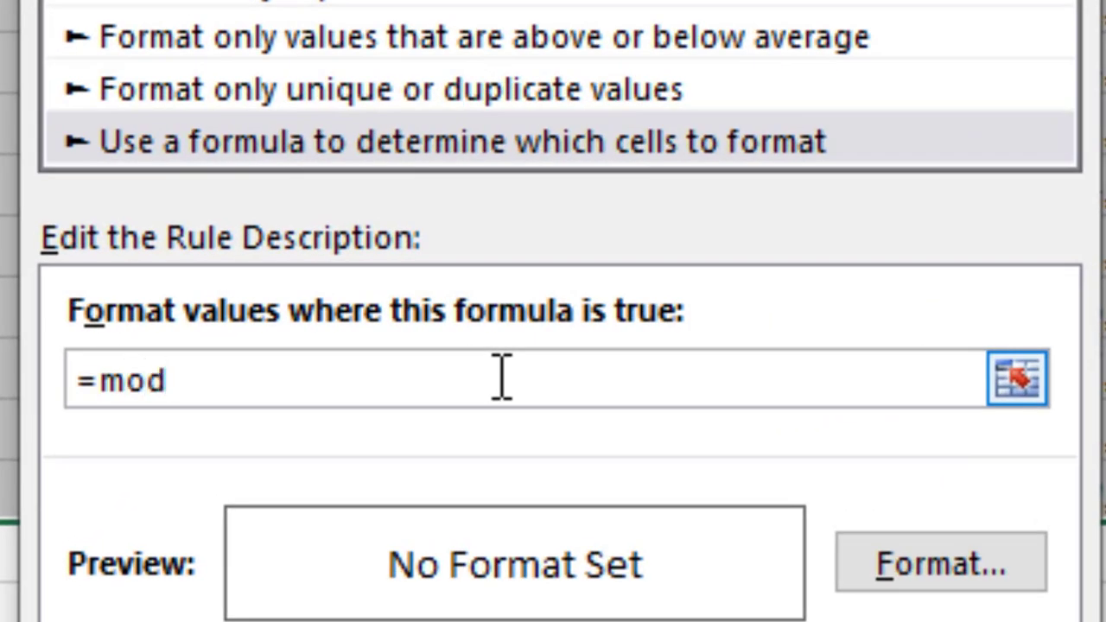
{"action": "type", "text": "(row"}
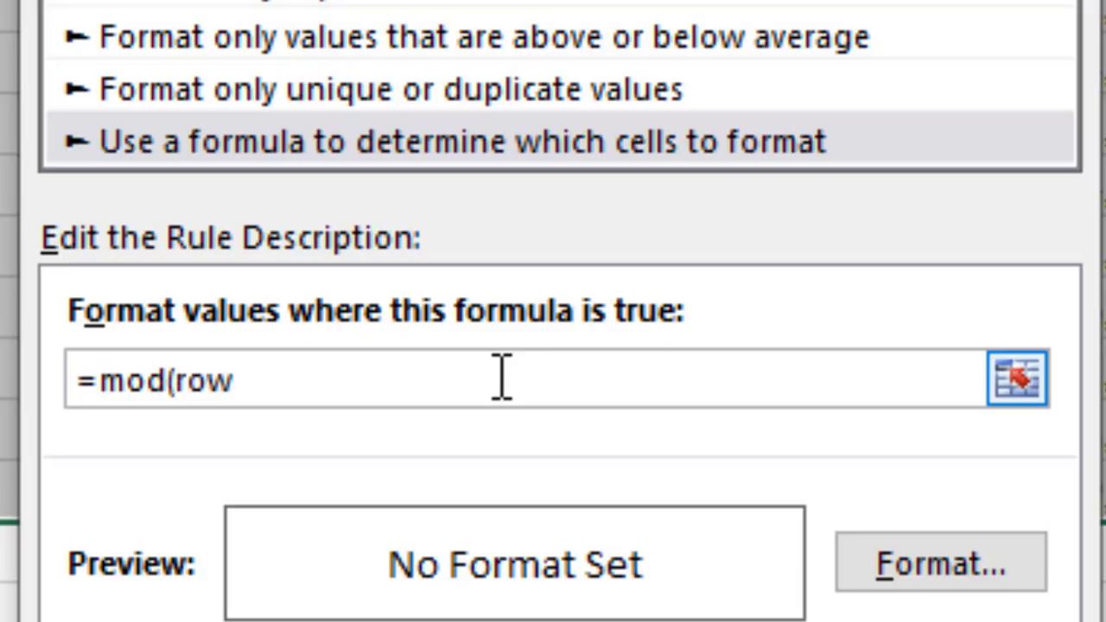
{"action": "type", "text": "(),"}
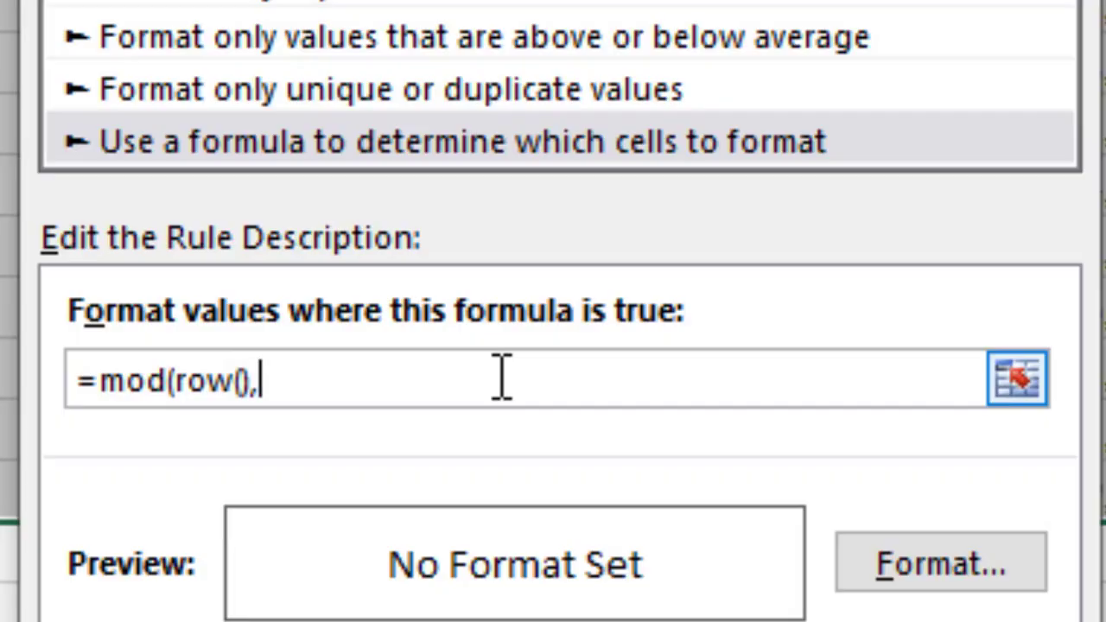
{"action": "type", "text": "2"}
{"action": "type", "text": ")"}
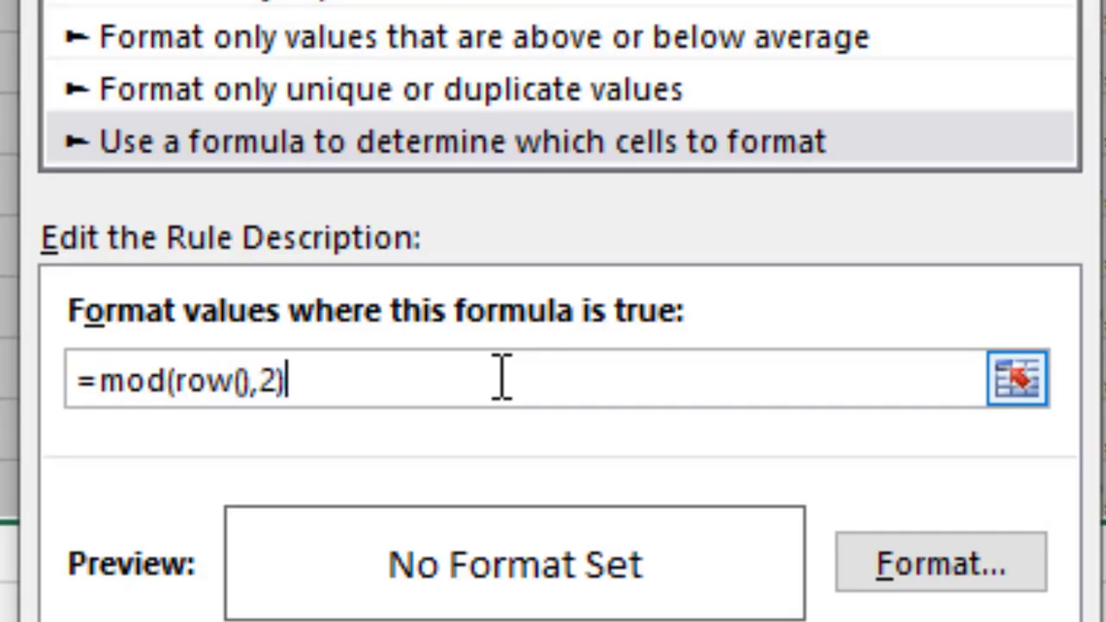
{"action": "type", "text": "="}
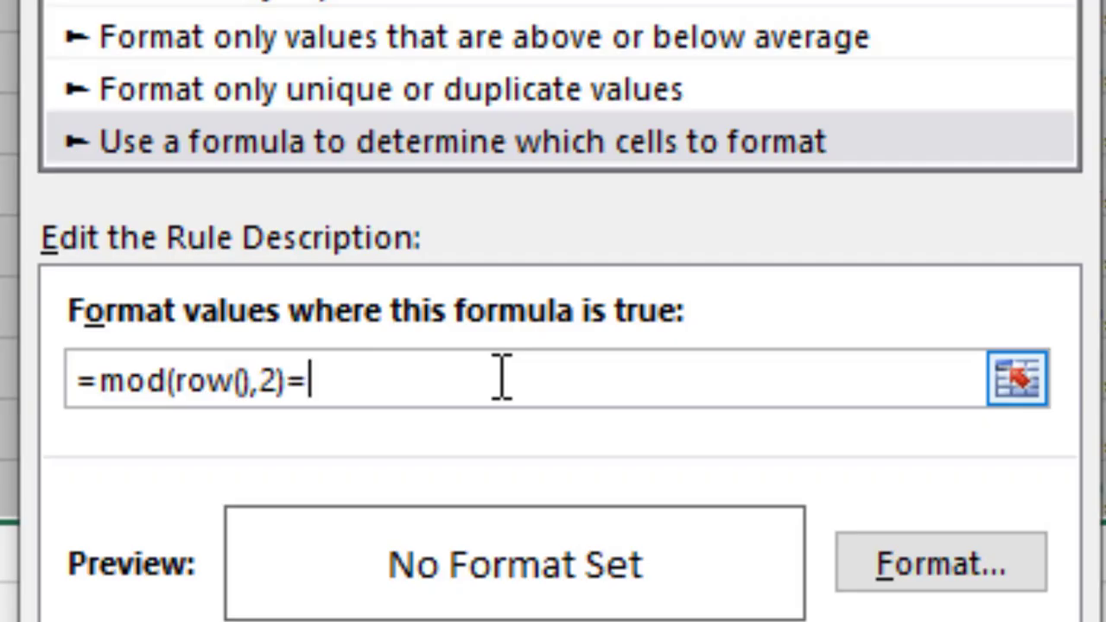
{"action": "type", "text": "1"}
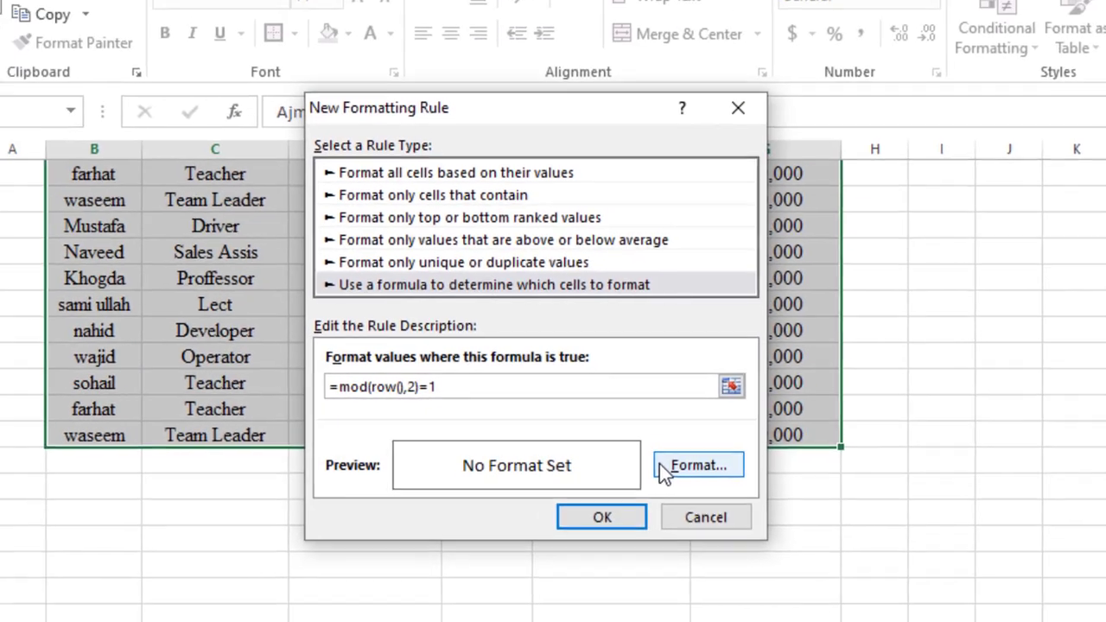
- Give the rule a standard light blue background fill and apply it to the selected data rows
{"action": "left_click", "coordinate": [868, 565]}
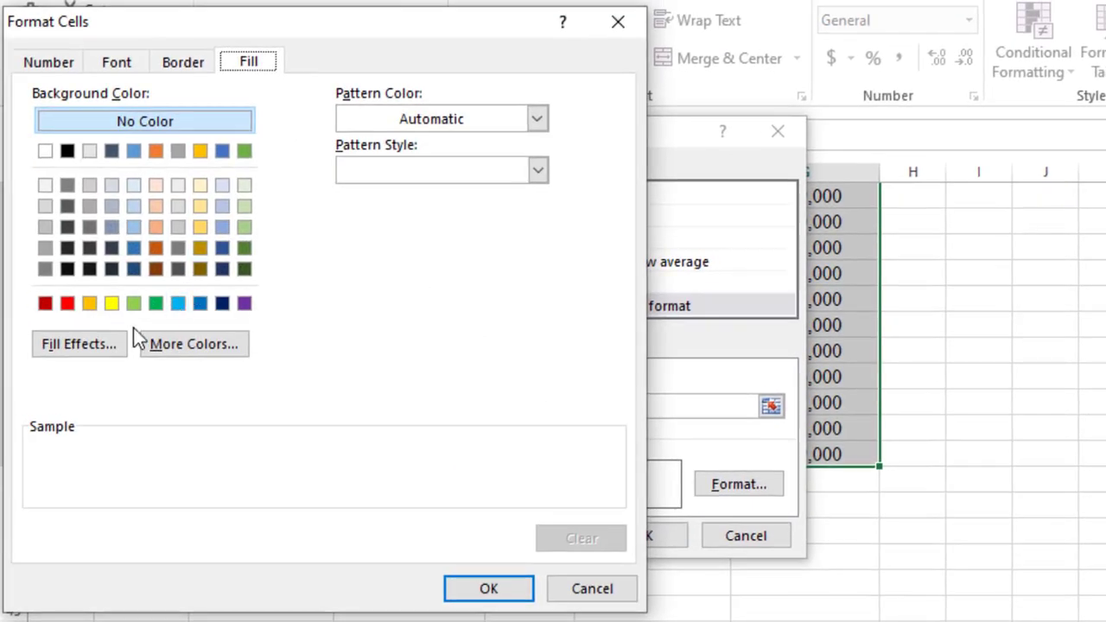
{"action": "left_click", "coordinate": [178, 304]}
{"action": "left_click", "coordinate": [478, 592]}
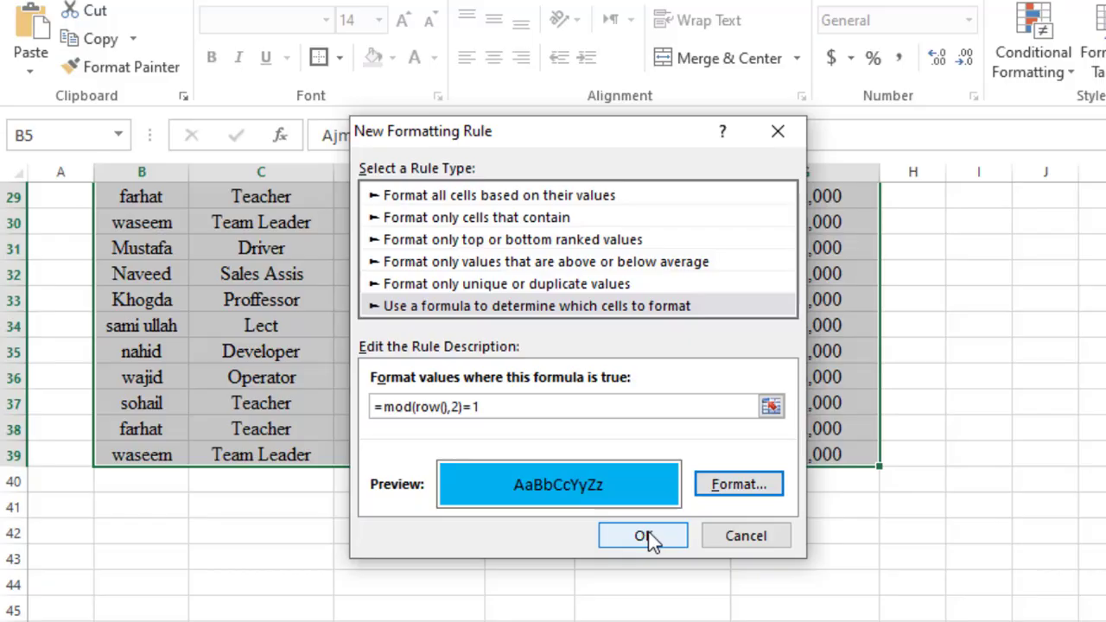
{"action": "left_click", "coordinate": [643, 535]}
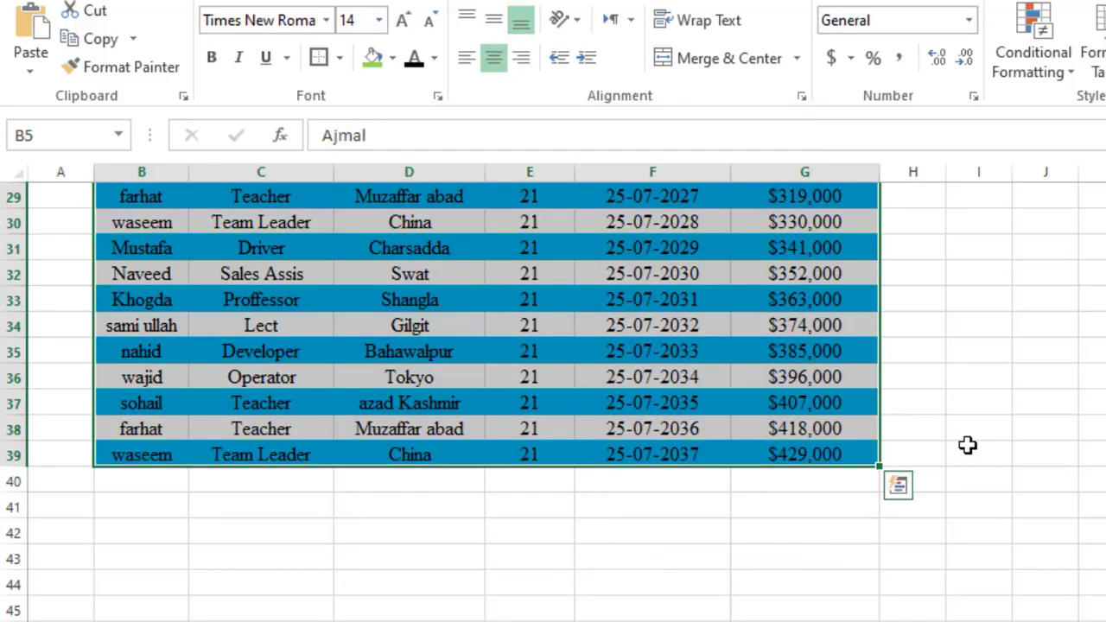
{"action": "left_click", "coordinate": [967, 445]}
- Undo the light blue conditional formatting on the alternate rows
{"action": "scroll", "coordinate": [966, 444], "scroll_direction": "up", "scroll_amount": 6}
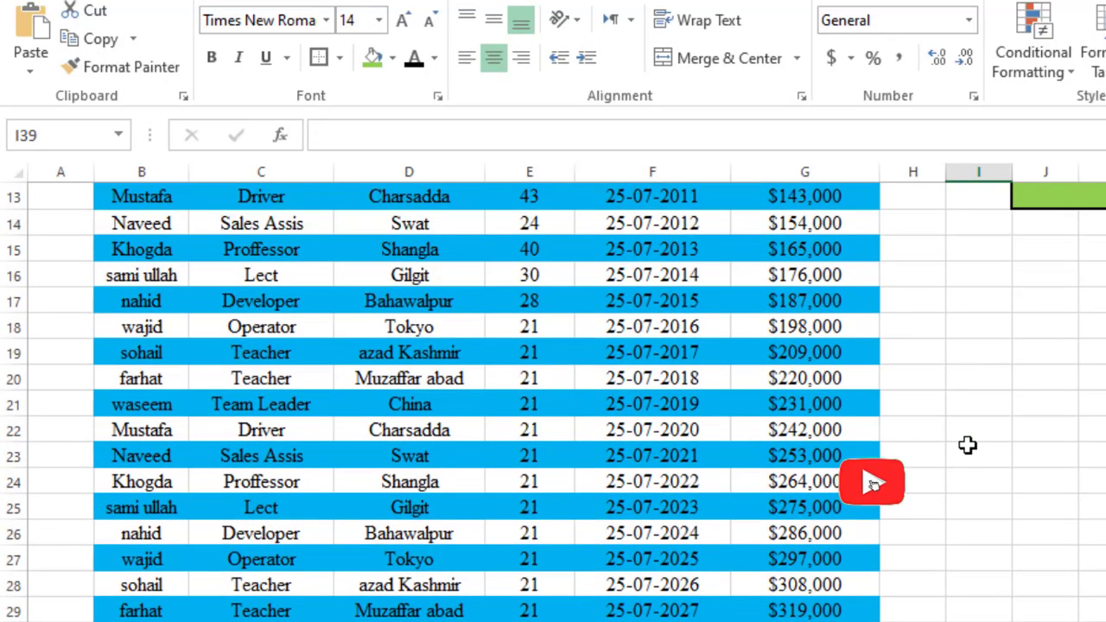
{"action": "scroll", "coordinate": [966, 445], "scroll_direction": "up", "scroll_amount": 3}
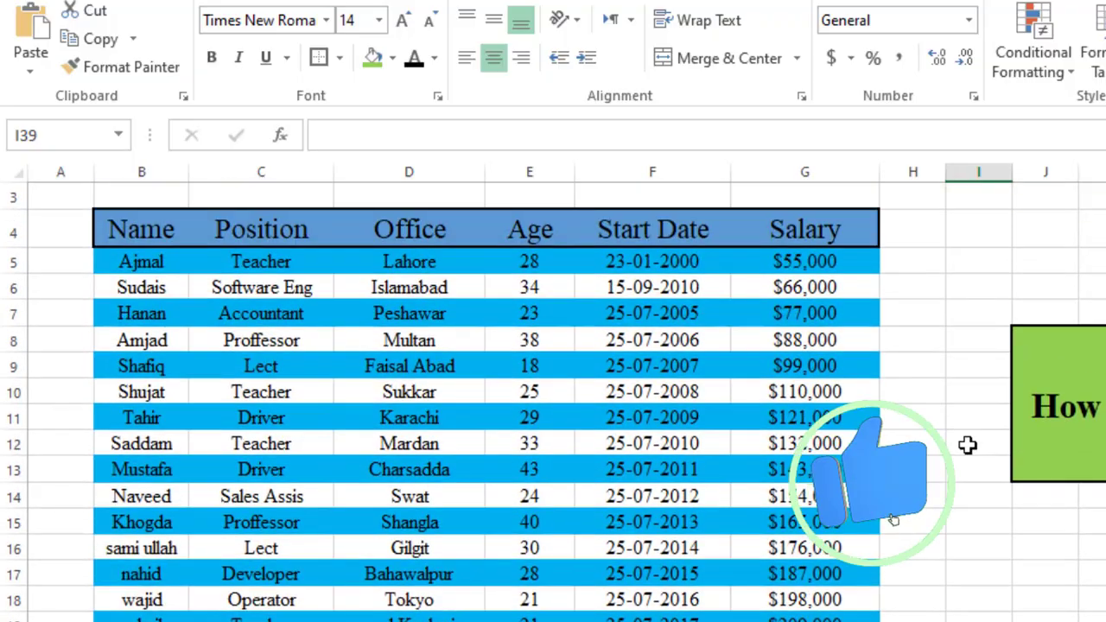
{"action": "scroll", "coordinate": [967, 445], "scroll_direction": "down", "scroll_amount": 2}
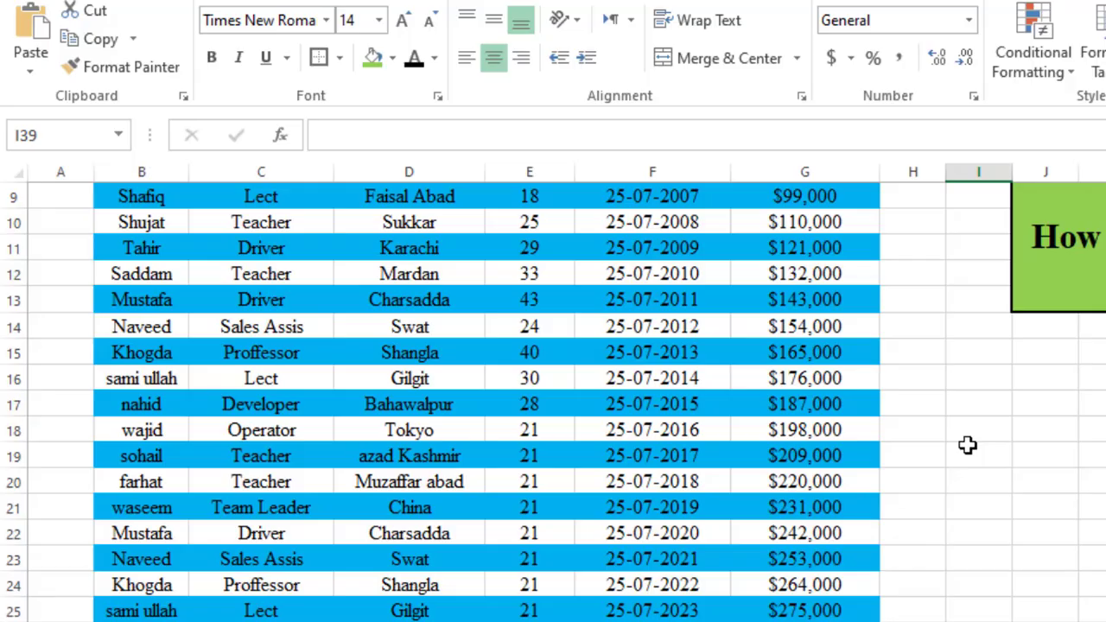
{"action": "scroll", "coordinate": [516, 376], "scroll_direction": "up", "scroll_amount": 2}
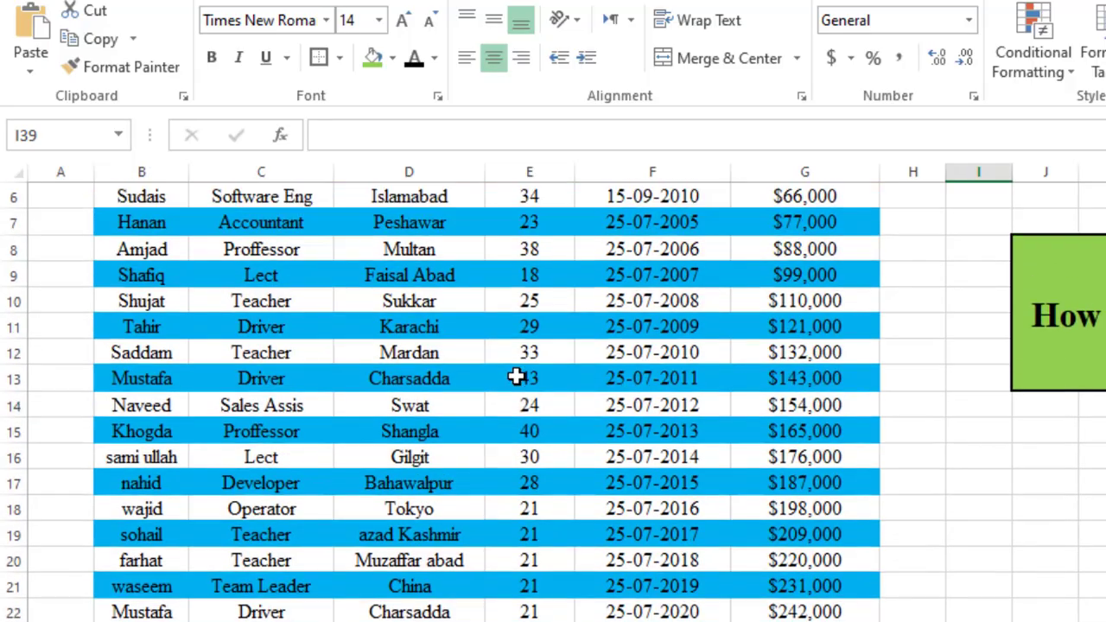
{"action": "key", "text": "ctrl+z"}
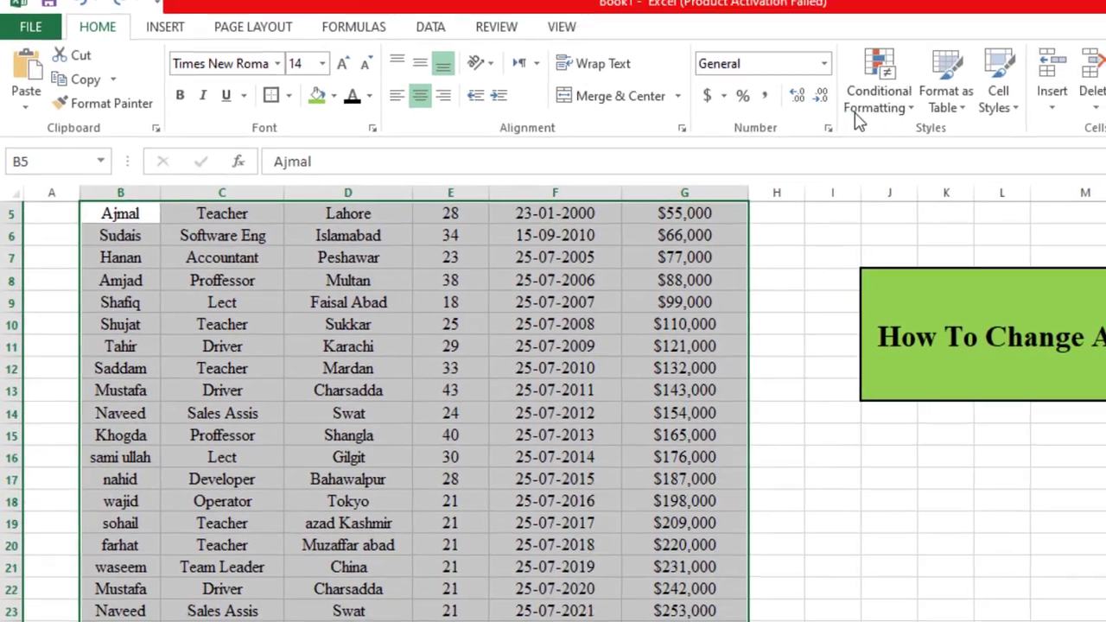
- Create another conditional formatting rule for the selected data rows that uses a formula to determine which cells to format
{"action": "left_click", "coordinate": [881, 117]}
{"action": "left_click", "coordinate": [919, 366]}
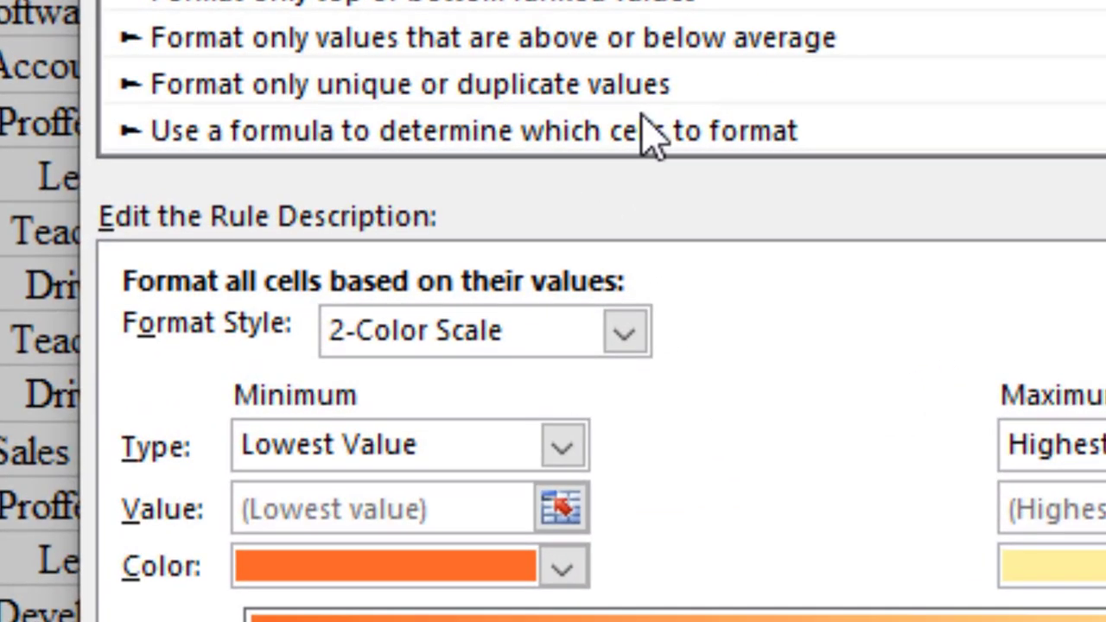
{"action": "left_click", "coordinate": [649, 132]}
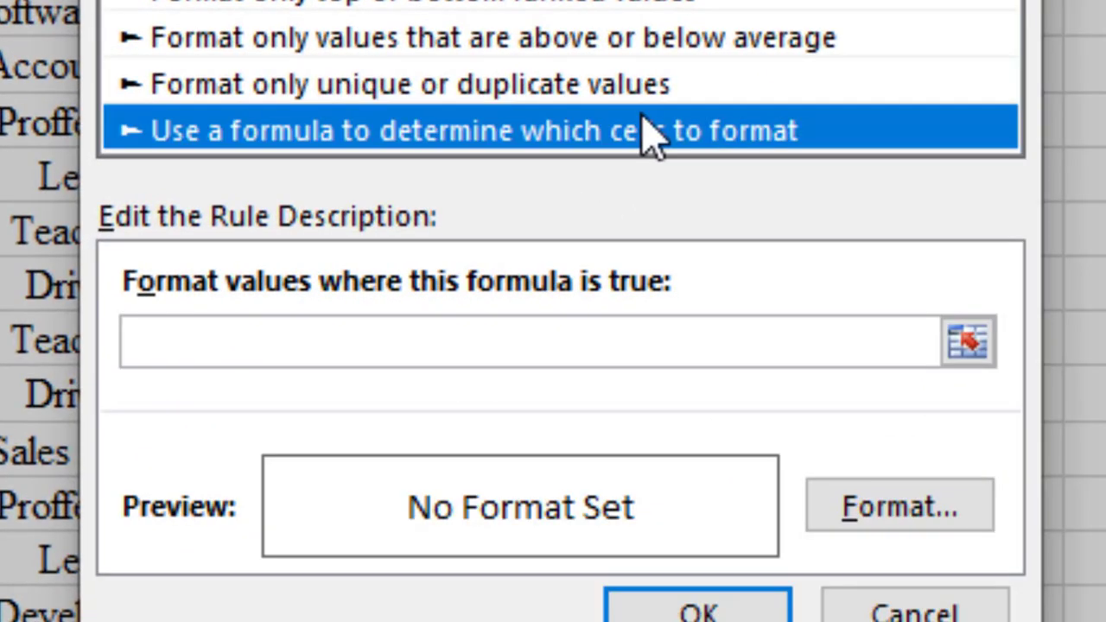
- Enter =mod(row(),3)=1 as the formatting rule's formula
{"action": "left_click", "coordinate": [628, 353]}
{"action": "type", "text": "="}
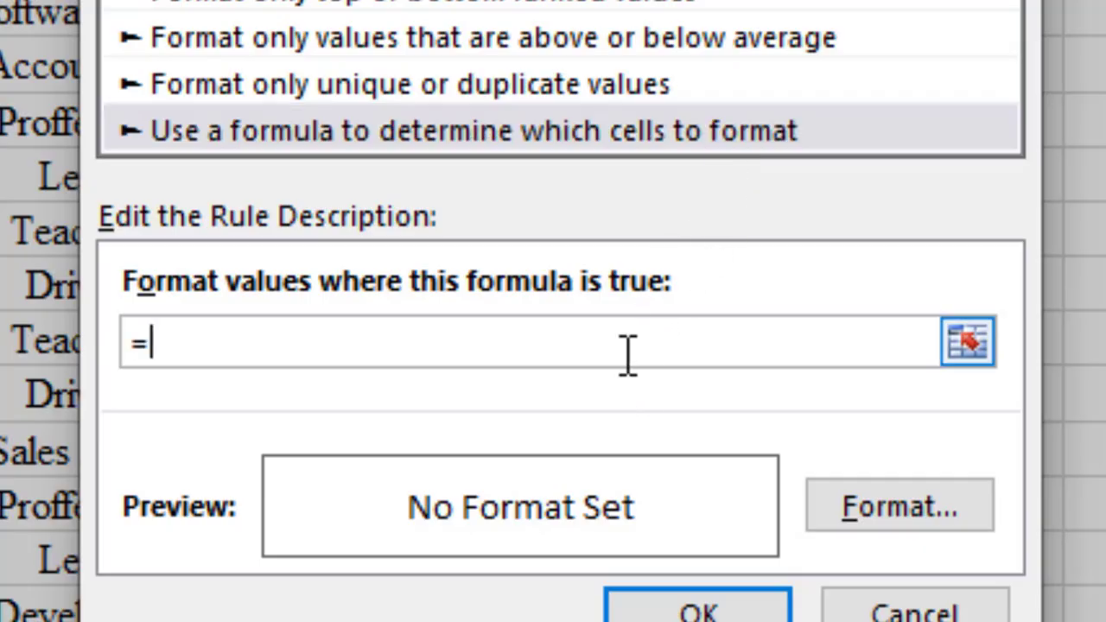
{"action": "type", "text": "mod"}
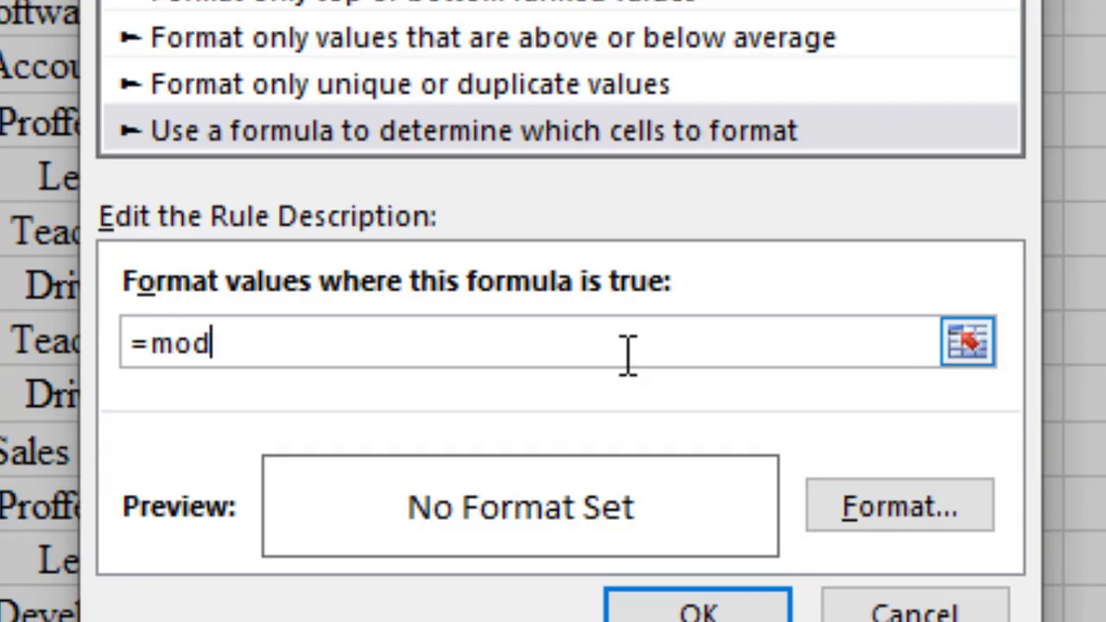
{"action": "type", "text": "(row"}
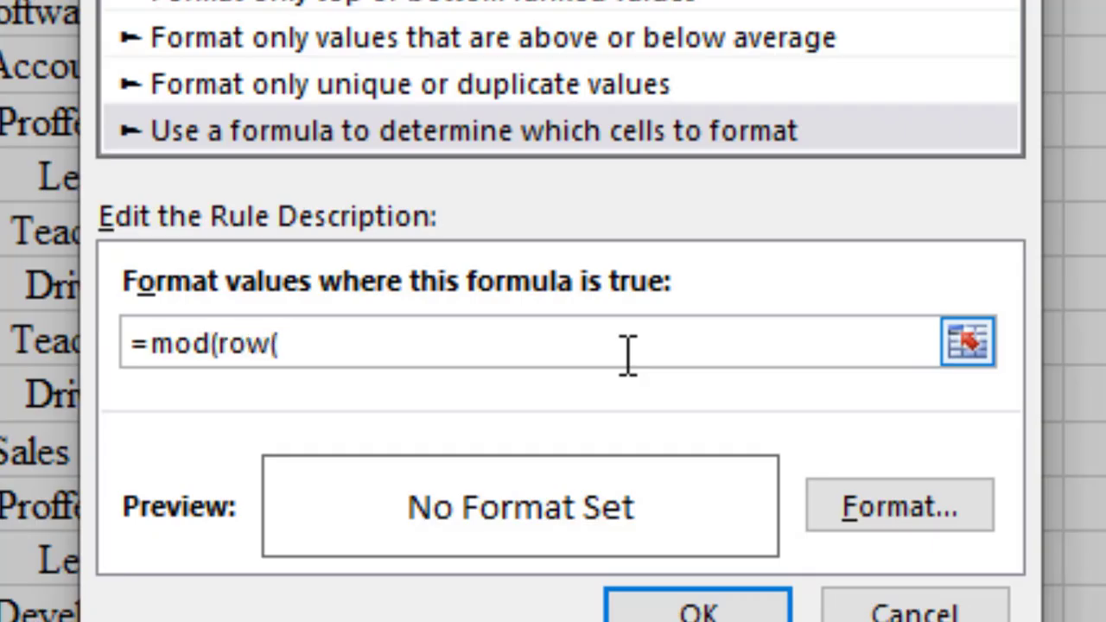
{"action": "type", "text": "(),3"}
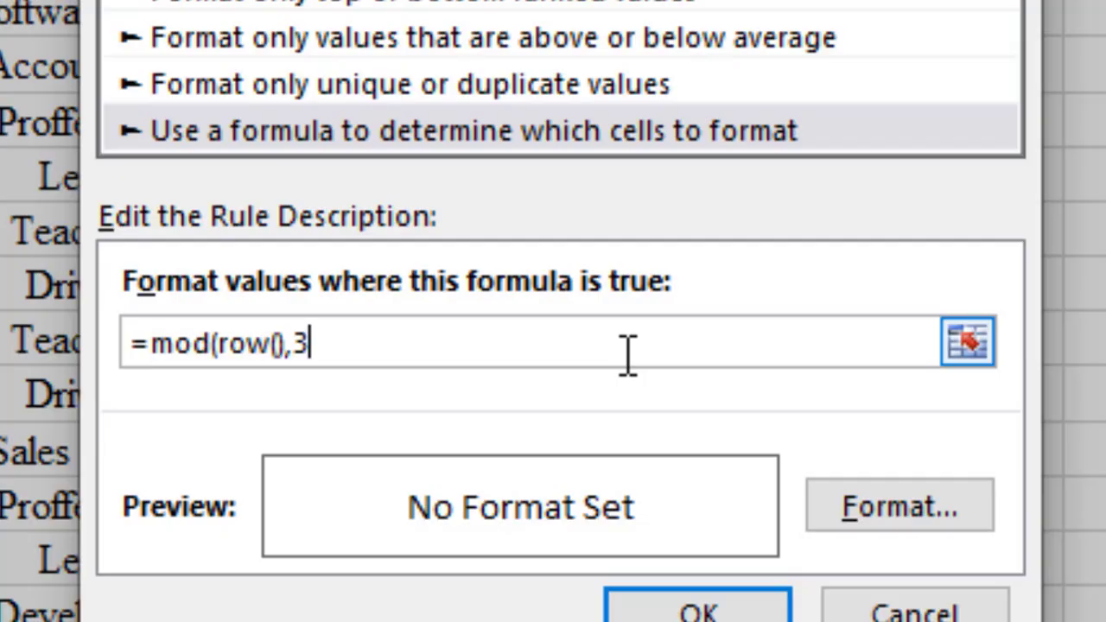
{"action": "type", "text": ")=1"}
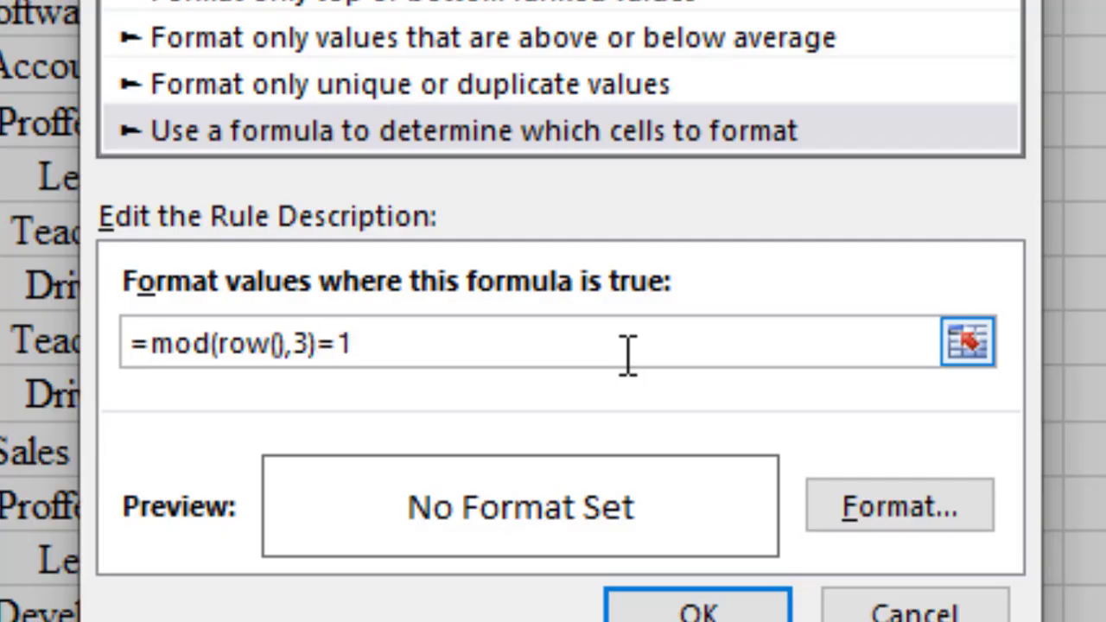
{"action": "double_click", "coordinate": [302, 344]}
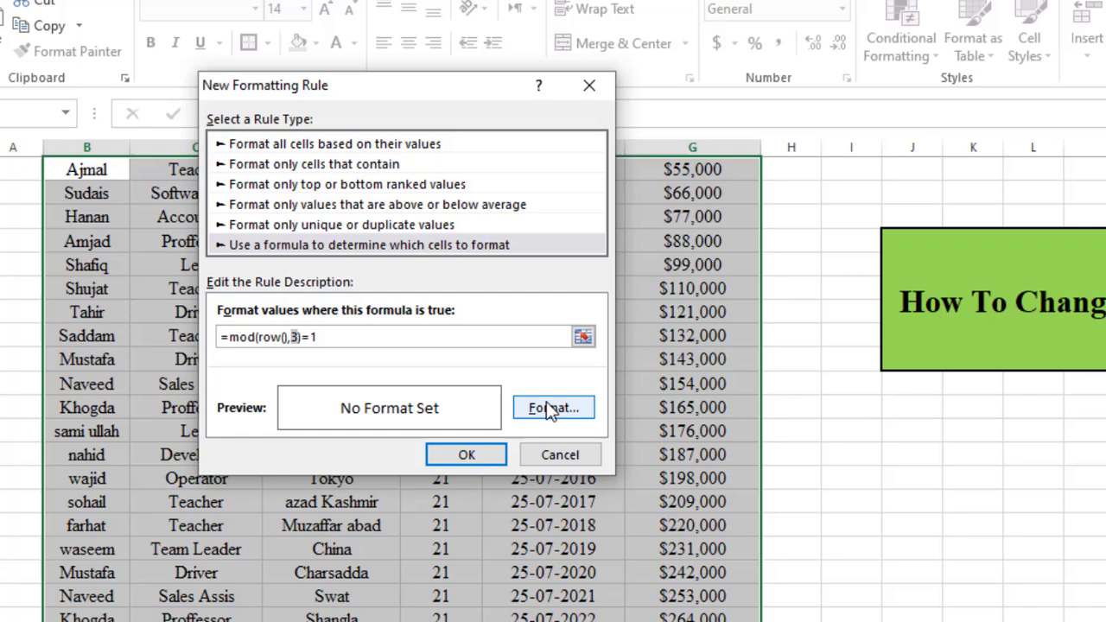
- Give the rule a solid bright green background fill from the extended standard colours and apply it to the selected data rows
{"action": "left_click", "coordinate": [549, 408]}
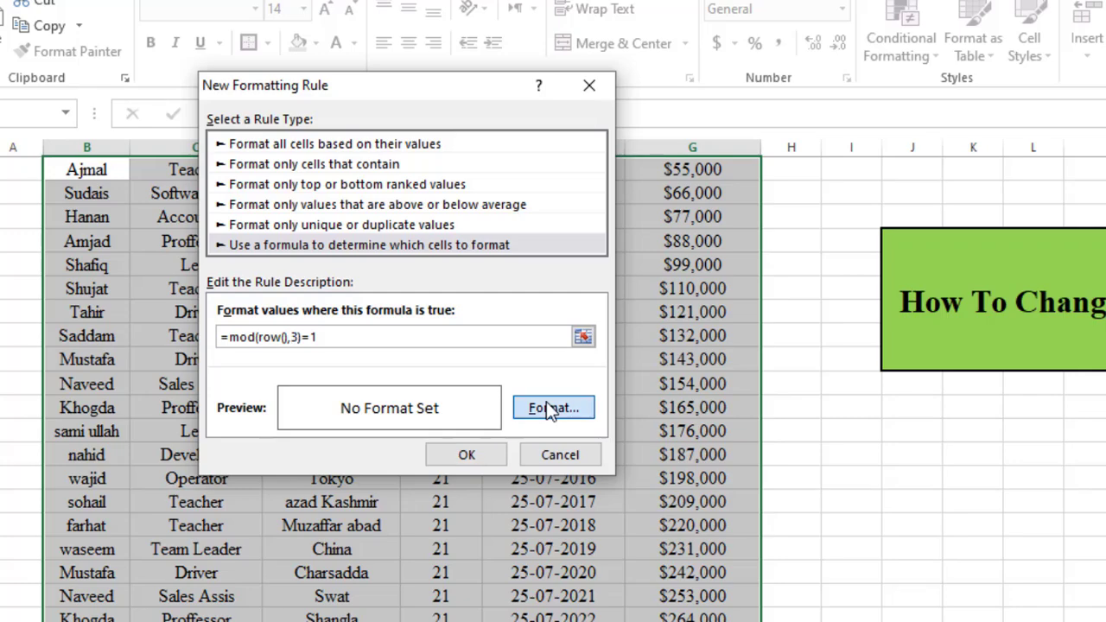
{"action": "left_click", "coordinate": [290, 293]}
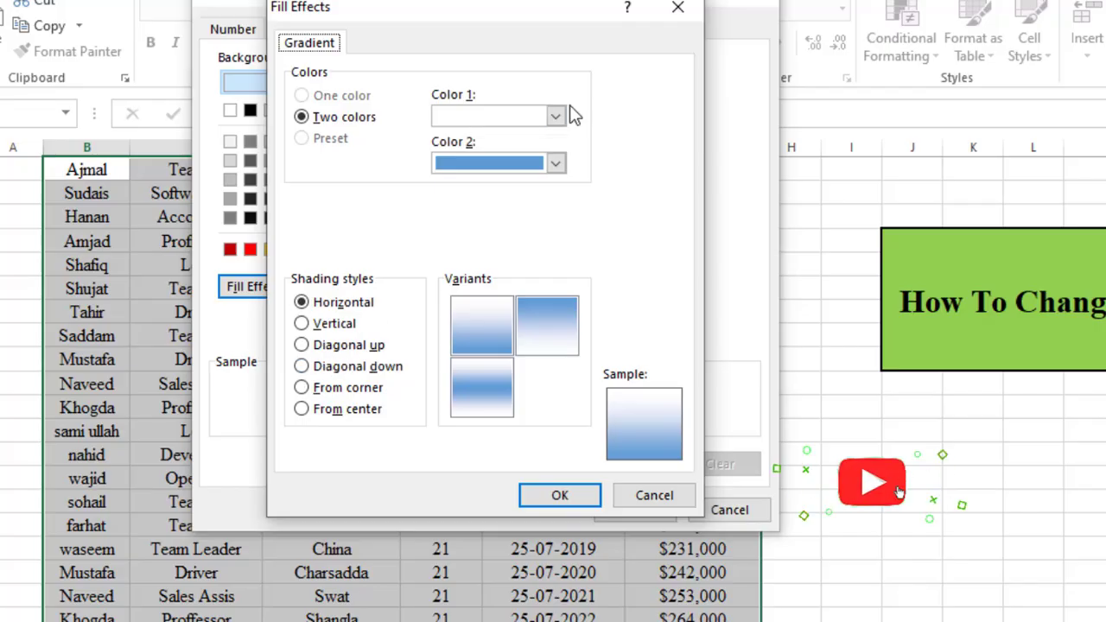
{"action": "left_click", "coordinate": [677, 7]}
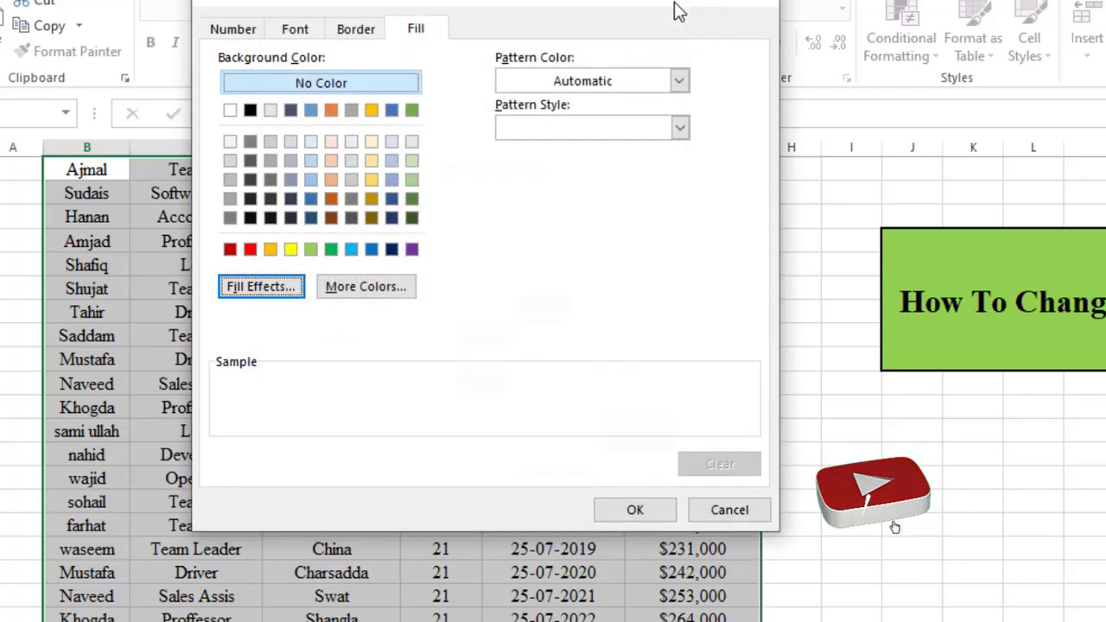
{"action": "left_click", "coordinate": [345, 288]}
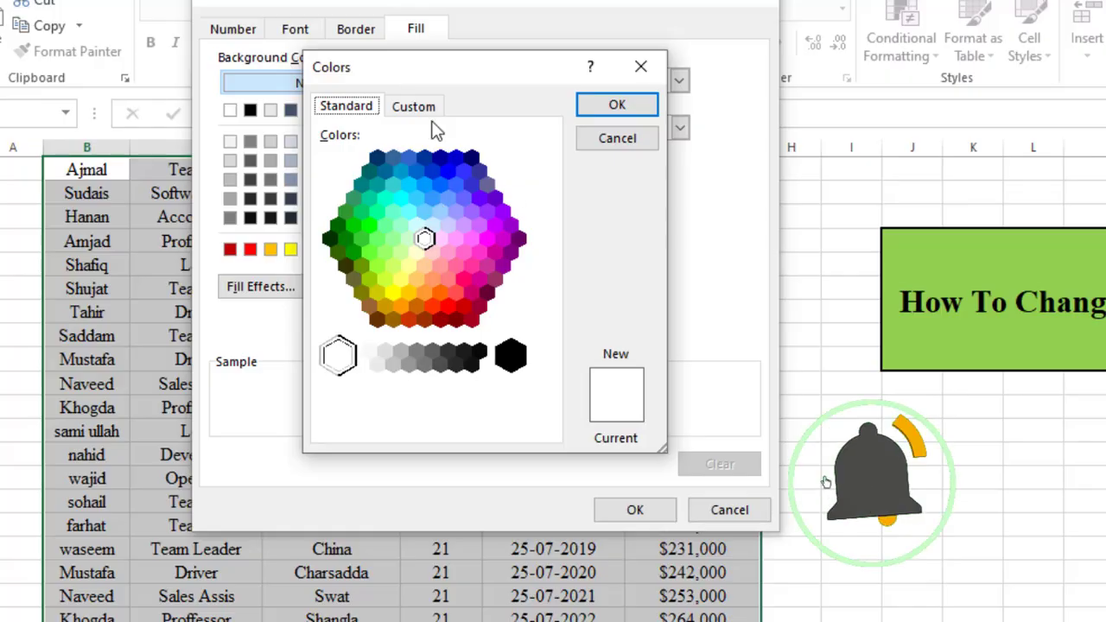
{"action": "left_click", "coordinate": [368, 225]}
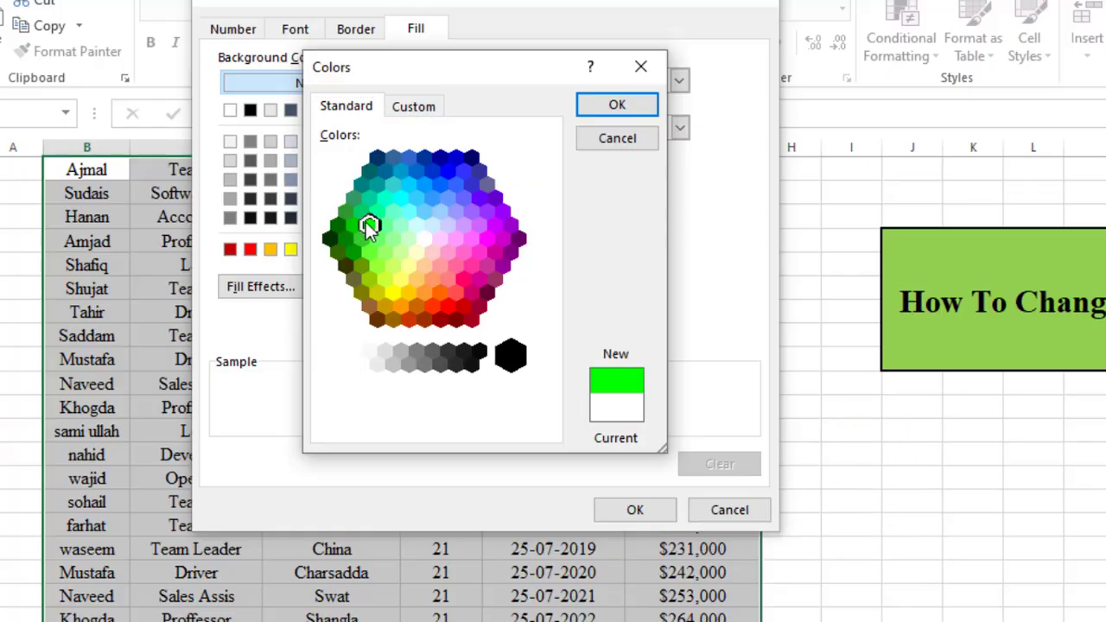
{"action": "left_click", "coordinate": [617, 104]}
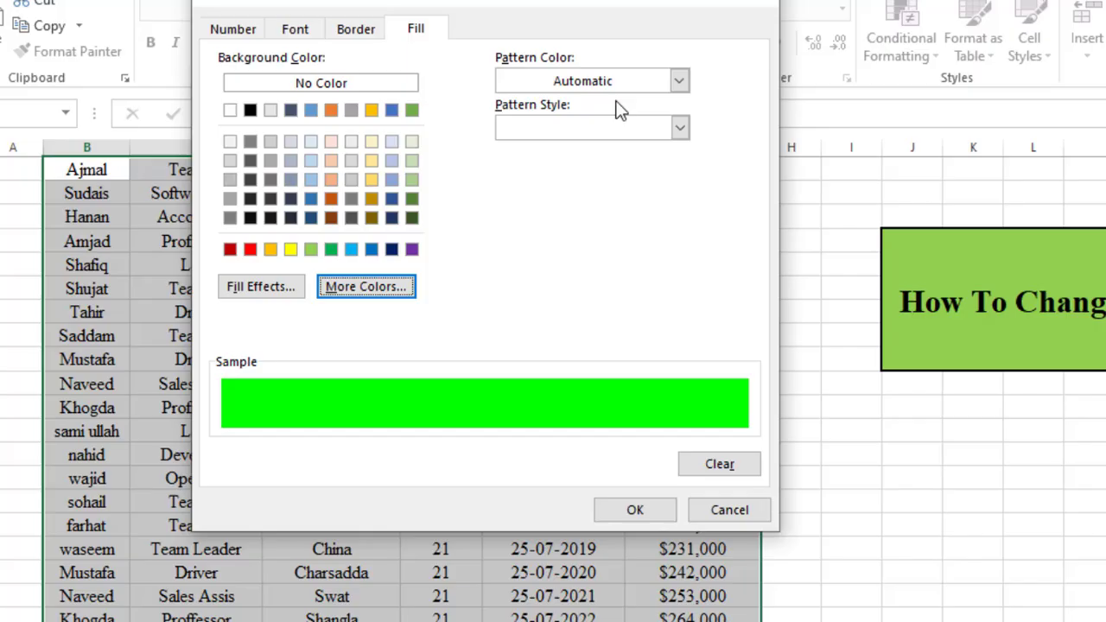
{"action": "left_click", "coordinate": [635, 509]}
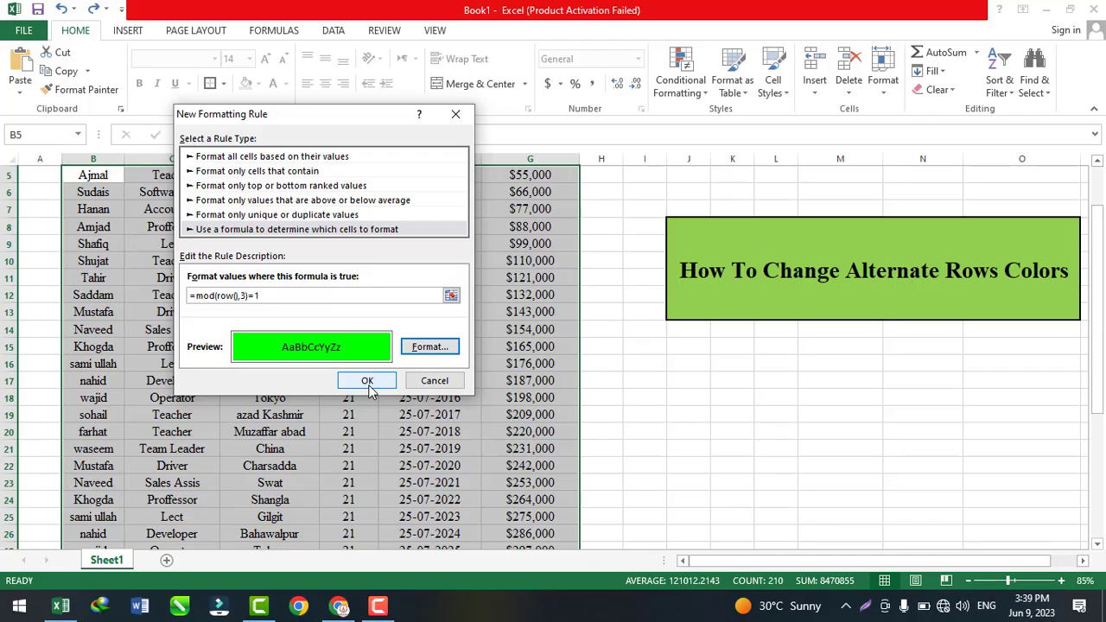
{"action": "left_click", "coordinate": [367, 387]}
- Deselect the data range and examine the row colouring throughout the table, from the header to row 39
{"action": "left_click", "coordinate": [603, 381]}
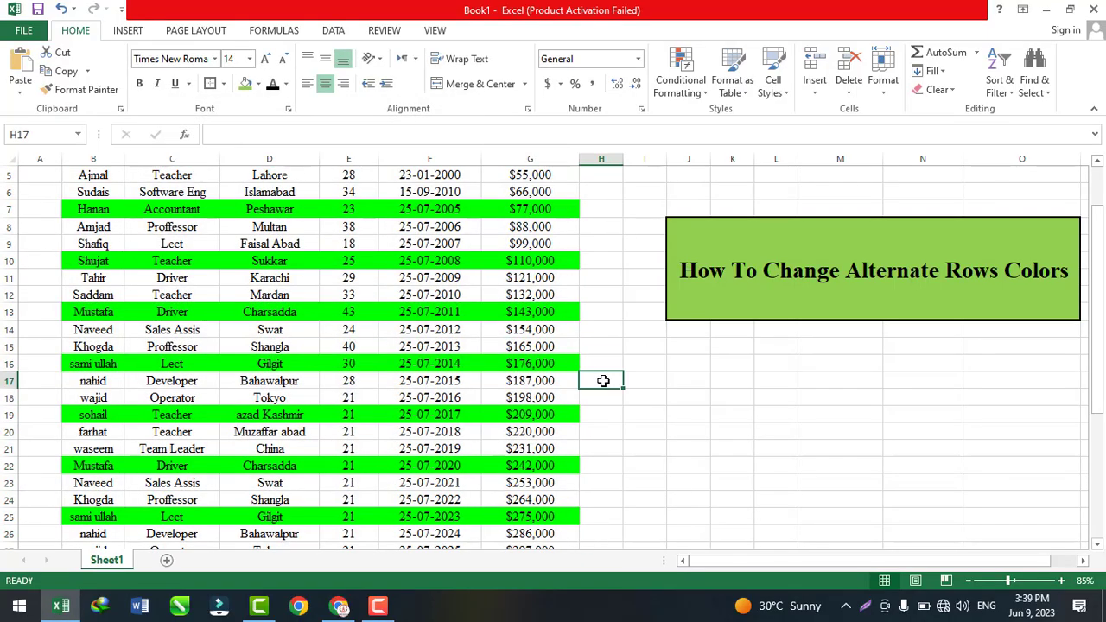
{"action": "scroll", "coordinate": [603, 381], "scroll_direction": "up", "scroll_amount": 2}
{"action": "scroll", "coordinate": [603, 381], "scroll_direction": "down", "scroll_amount": 1}
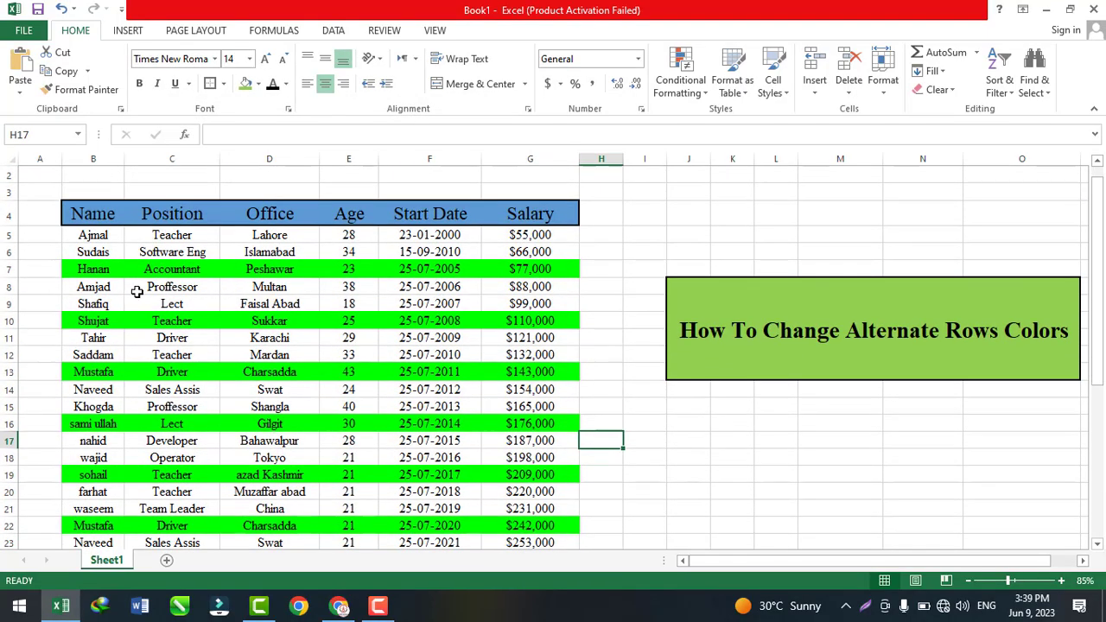
{"action": "scroll", "coordinate": [134, 293], "scroll_direction": "down", "scroll_amount": 4}
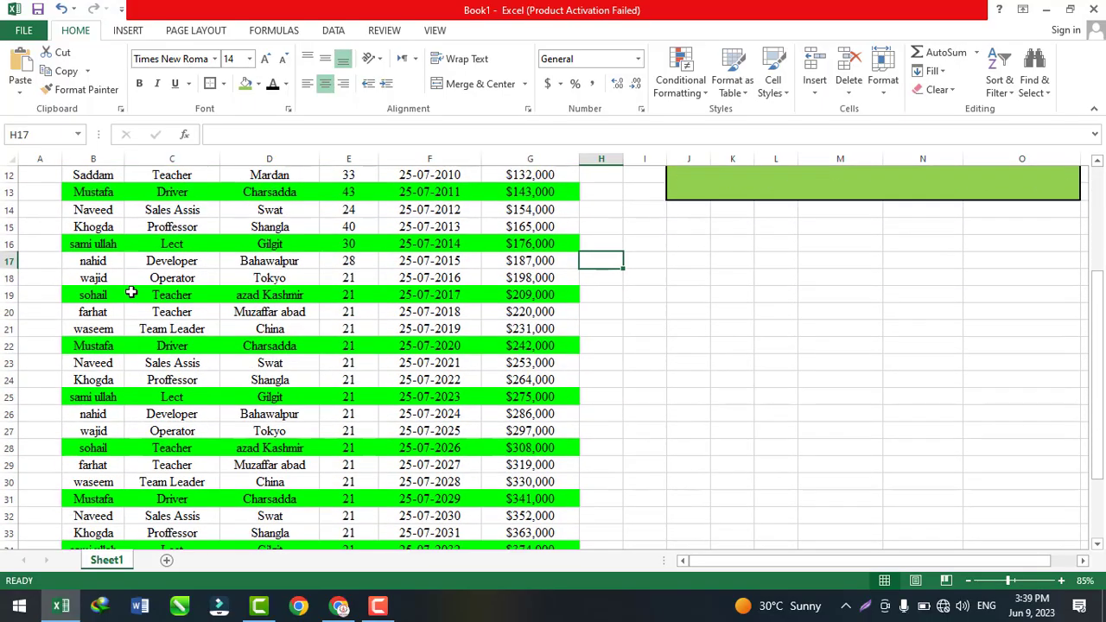
{"action": "scroll", "coordinate": [131, 293], "scroll_direction": "down", "scroll_amount": 2}
{"action": "scroll", "coordinate": [276, 363], "scroll_direction": "down", "scroll_amount": 2}
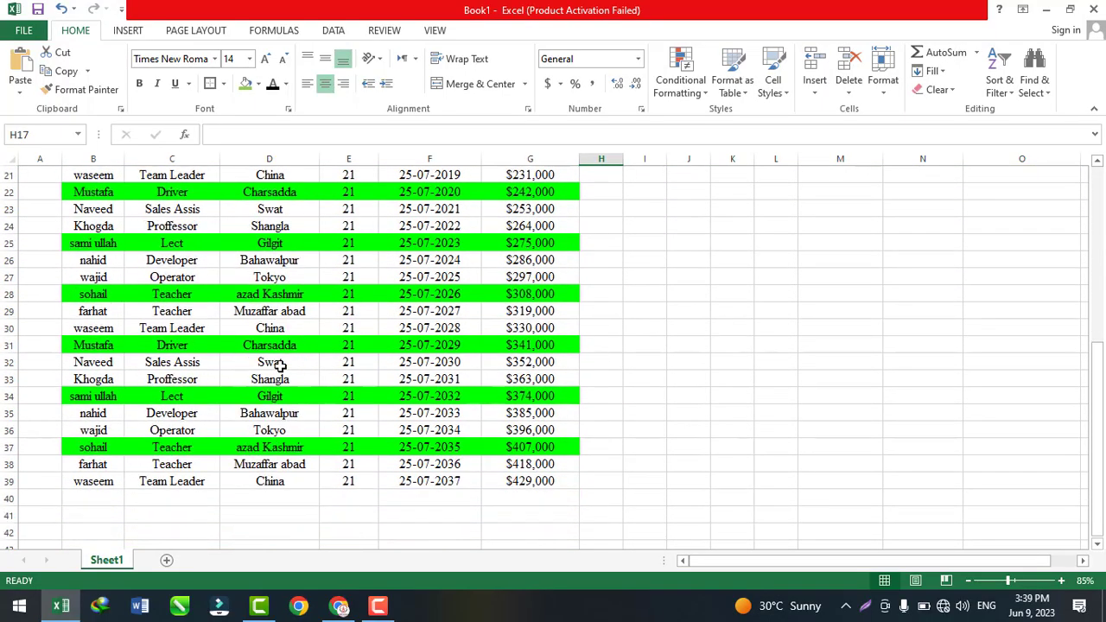
{"action": "scroll", "coordinate": [278, 366], "scroll_direction": "up", "scroll_amount": 6}
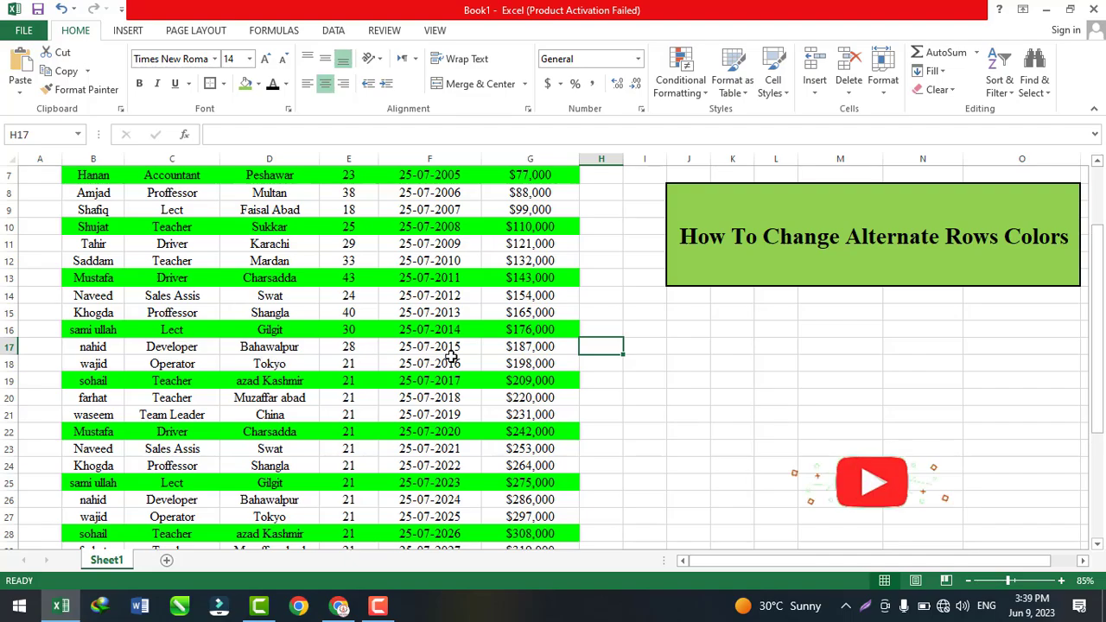
{"action": "scroll", "coordinate": [450, 356], "scroll_direction": "up", "scroll_amount": 2}
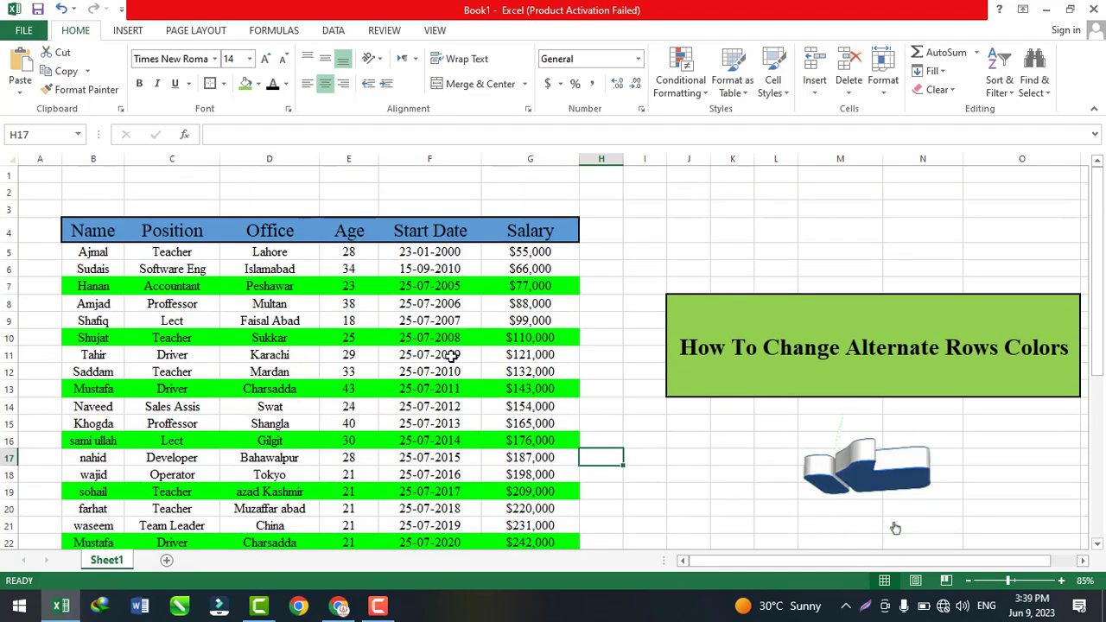